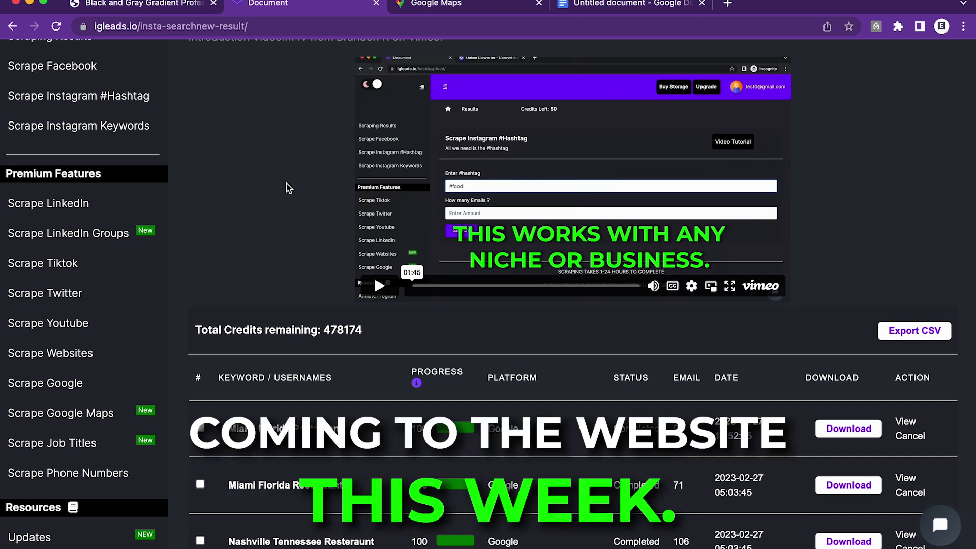
- Scroll down the IGLeads.io sidebar to reach the Updates link under Resources
{"action": "scroll", "coordinate": [289, 188], "scroll_direction": "down", "scroll_amount": 4}
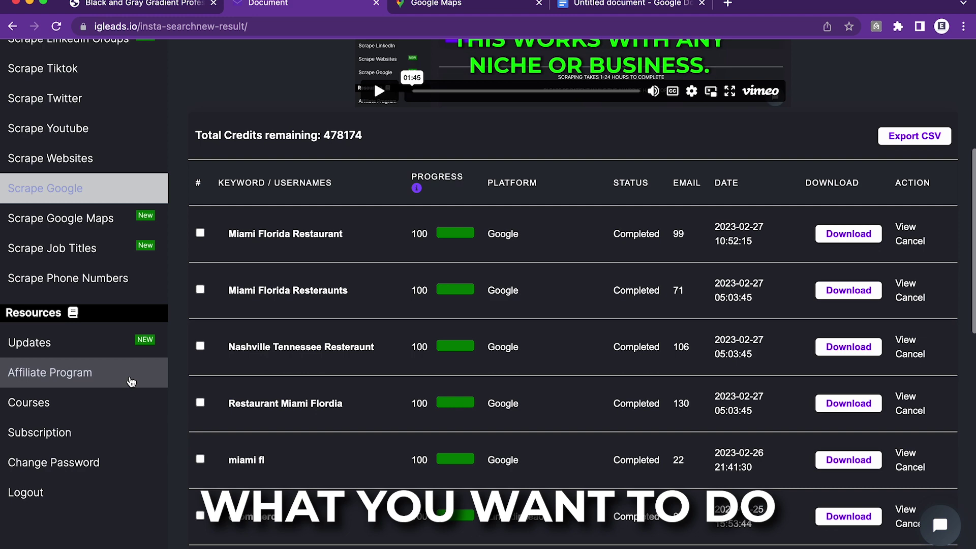
- Open the IGotLeads New Updates space, view its members, then return to the scraping results
{"action": "left_click", "coordinate": [96, 358]}
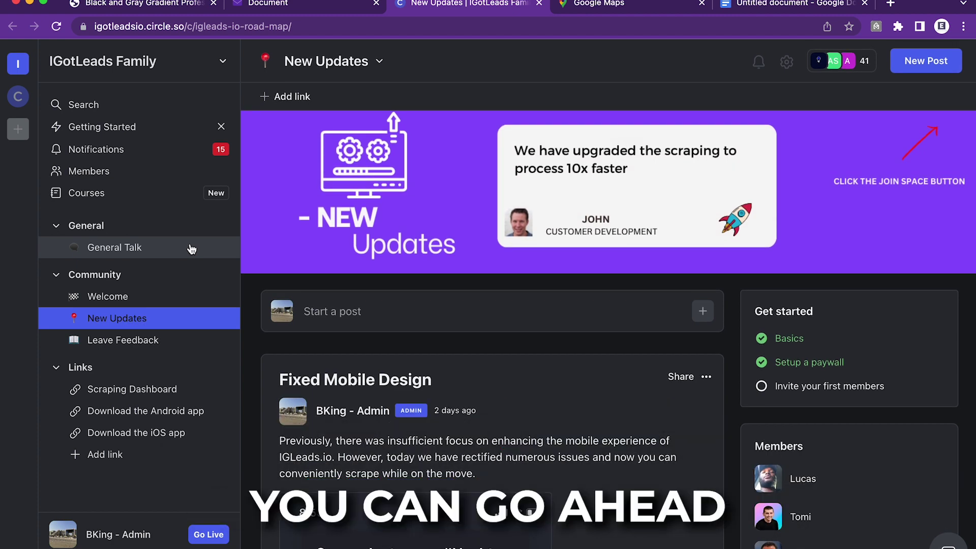
{"action": "left_click", "coordinate": [834, 60]}
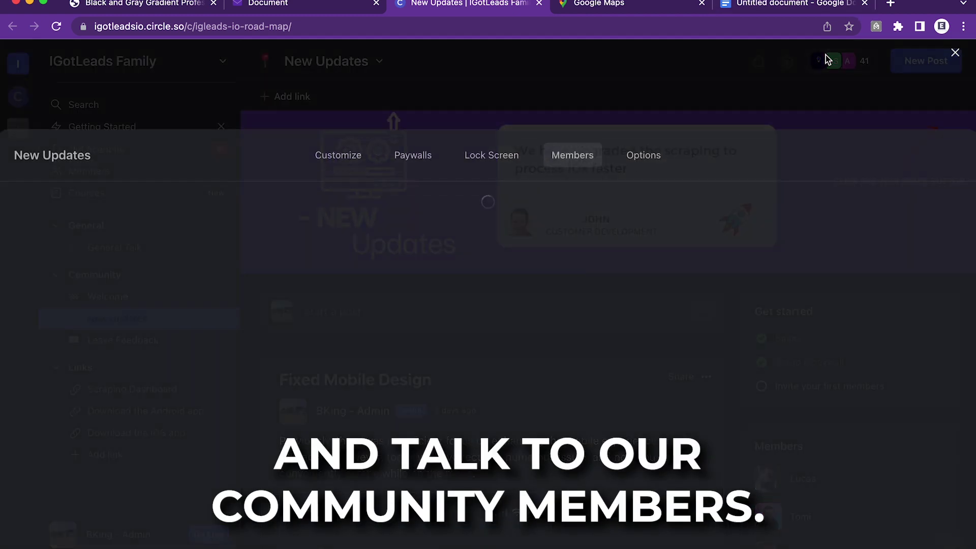
{"action": "left_click", "coordinate": [955, 52]}
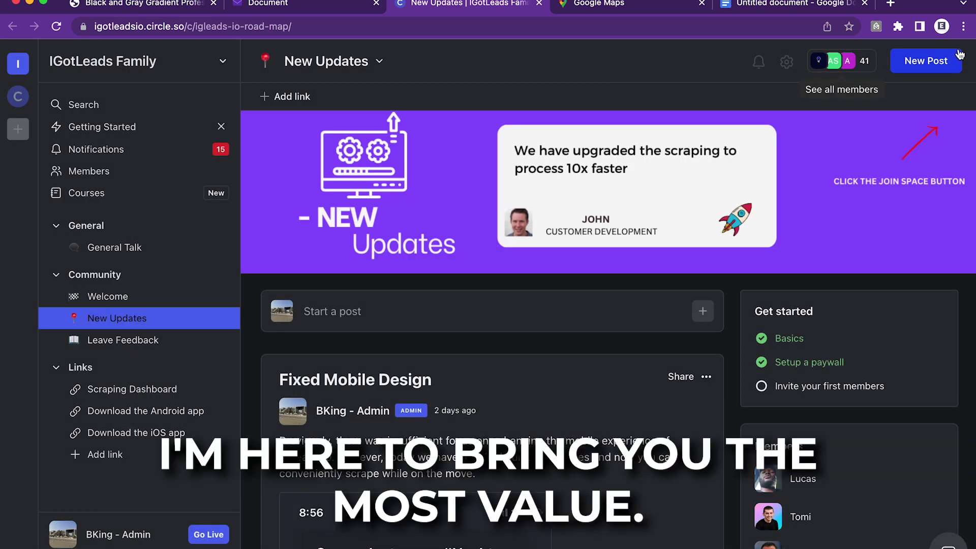
{"action": "left_click", "coordinate": [298, 3]}
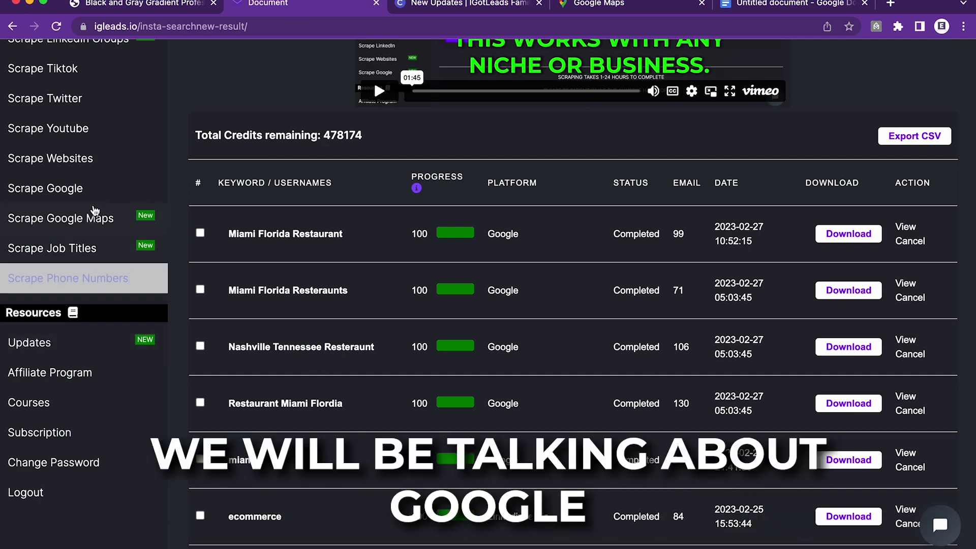
- Open the Google Maps scraper and its map, then bring up the Benefits of Google Maps slide
{"action": "left_click", "coordinate": [96, 217]}
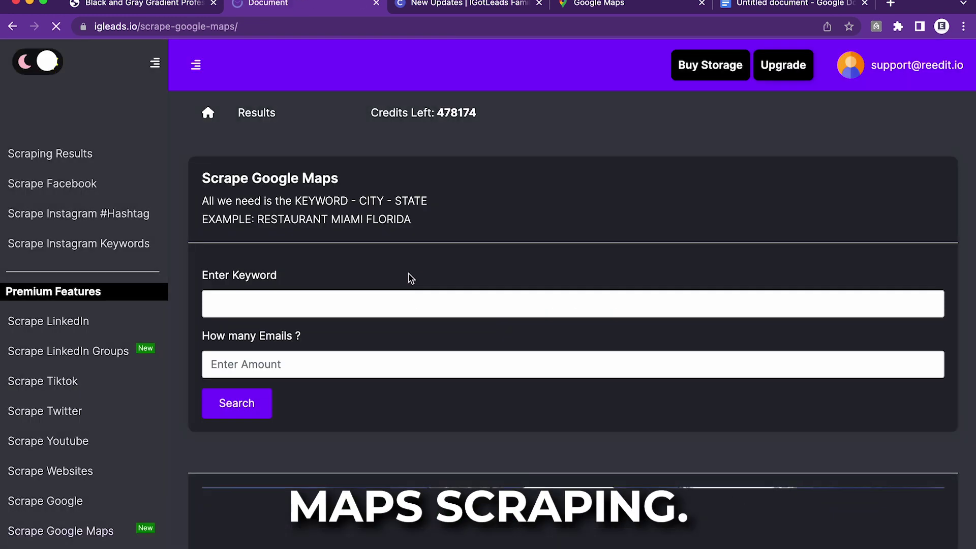
{"action": "scroll", "coordinate": [410, 278], "scroll_direction": "down", "scroll_amount": 6}
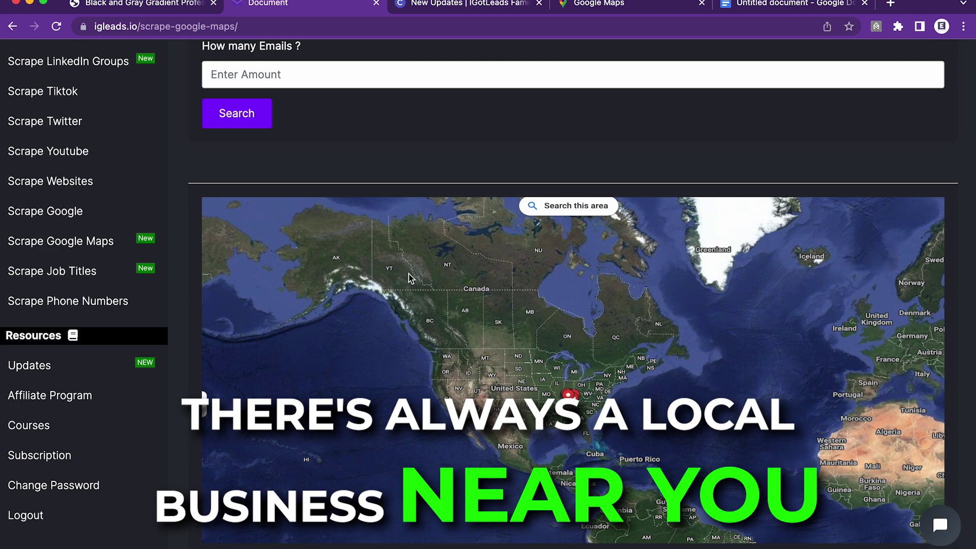
{"action": "key", "text": "super+1"}
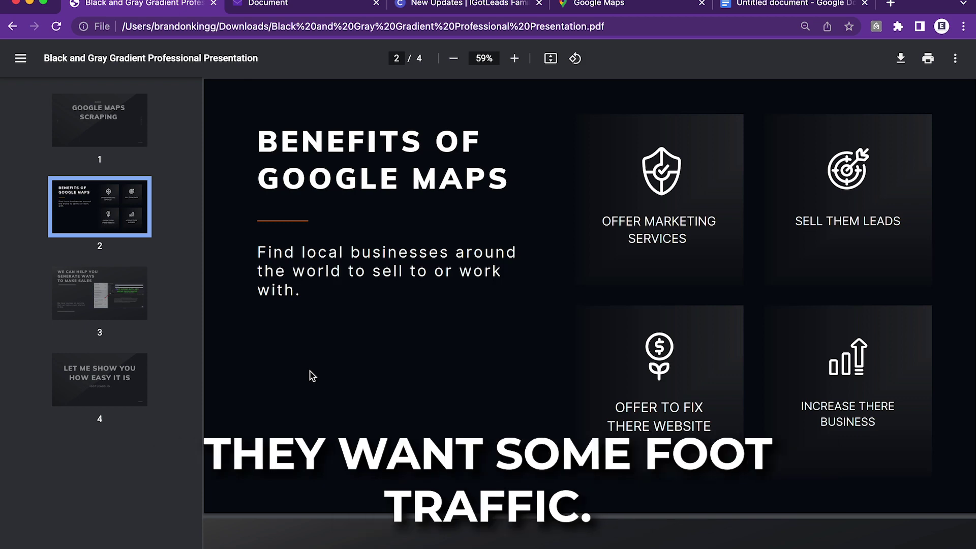
- Look over the Google Maps scraper, then advance the presentation to page 3 on generating sales
{"action": "left_click", "coordinate": [322, 7]}
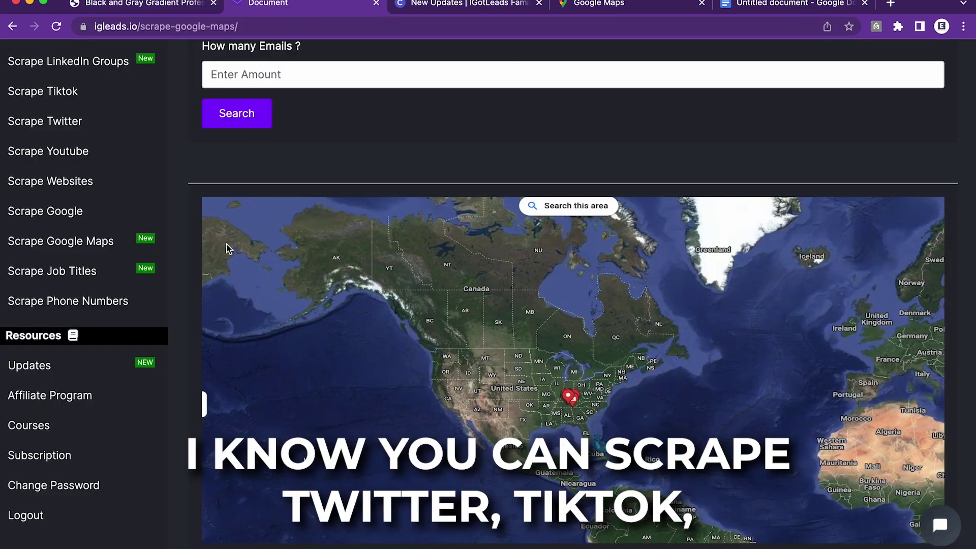
{"action": "scroll", "coordinate": [226, 244], "scroll_direction": "up", "scroll_amount": 5}
{"action": "scroll", "coordinate": [131, 331], "scroll_direction": "down", "scroll_amount": 5}
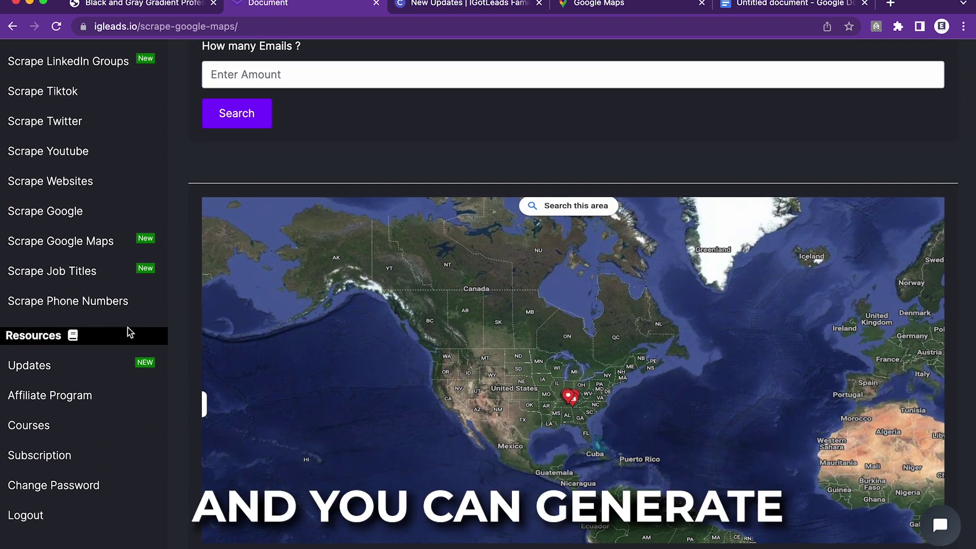
{"action": "left_click", "coordinate": [164, 7]}
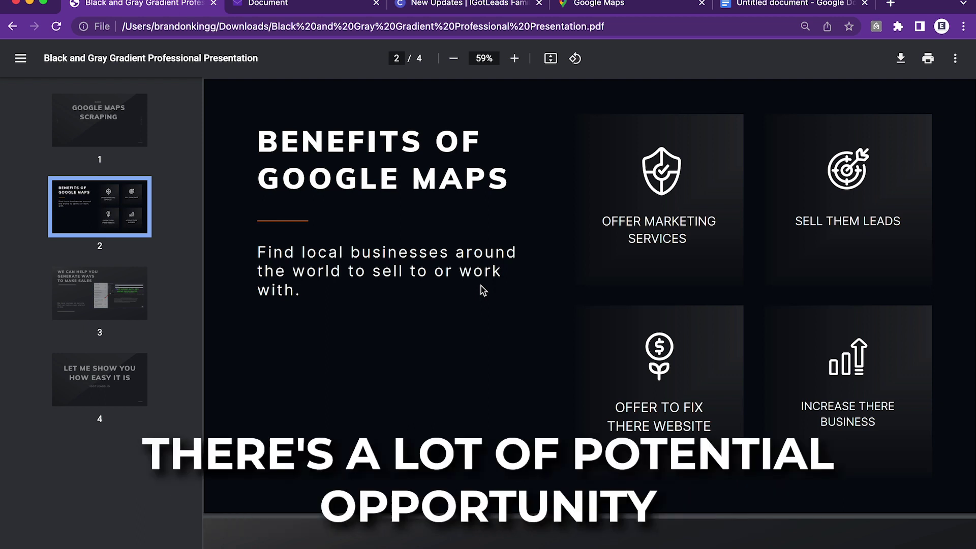
{"action": "key", "text": "Right"}
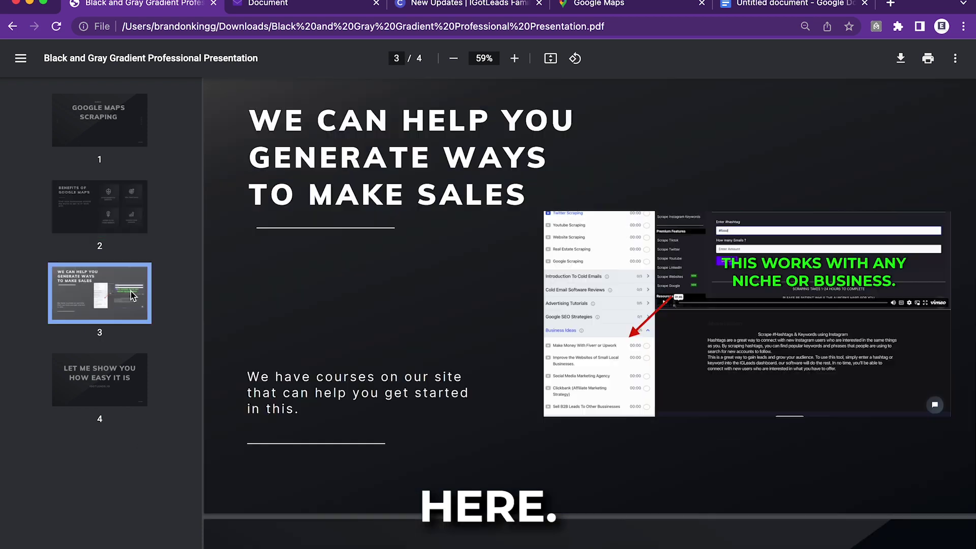
- Open the IGLeads courses and expand the Business Ideas lessons
{"action": "left_click", "coordinate": [287, 3]}
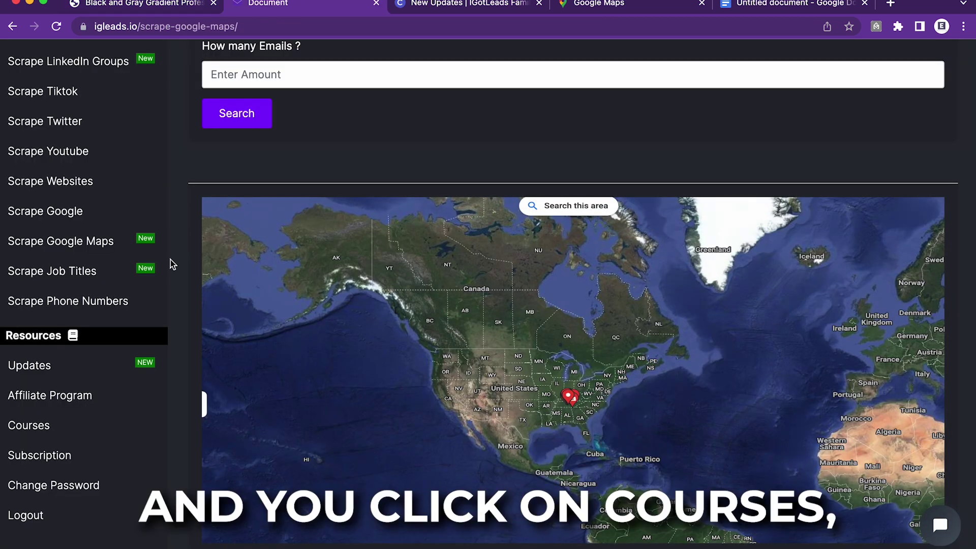
{"action": "left_click", "coordinate": [118, 421]}
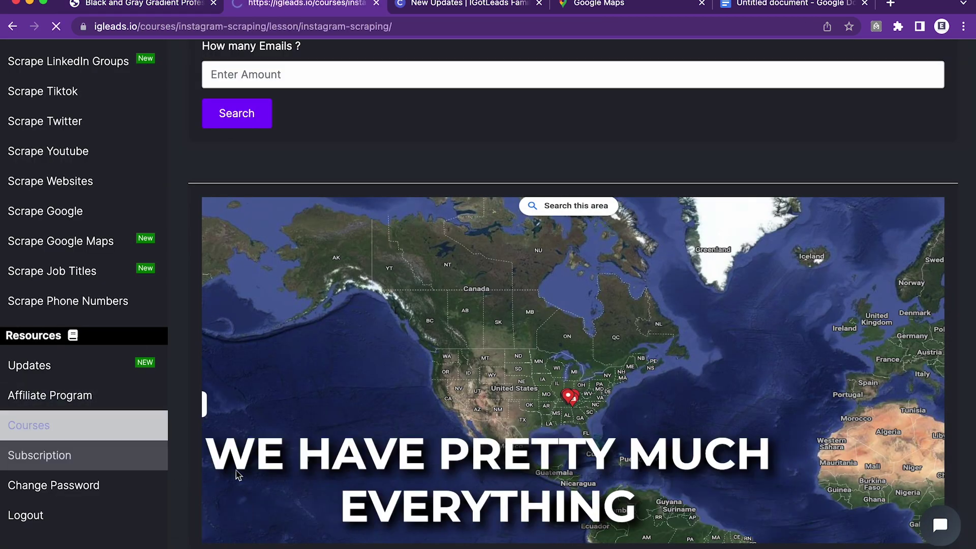
{"action": "scroll", "coordinate": [176, 324], "scroll_direction": "down", "scroll_amount": 5}
{"action": "scroll", "coordinate": [175, 325], "scroll_direction": "up", "scroll_amount": 1}
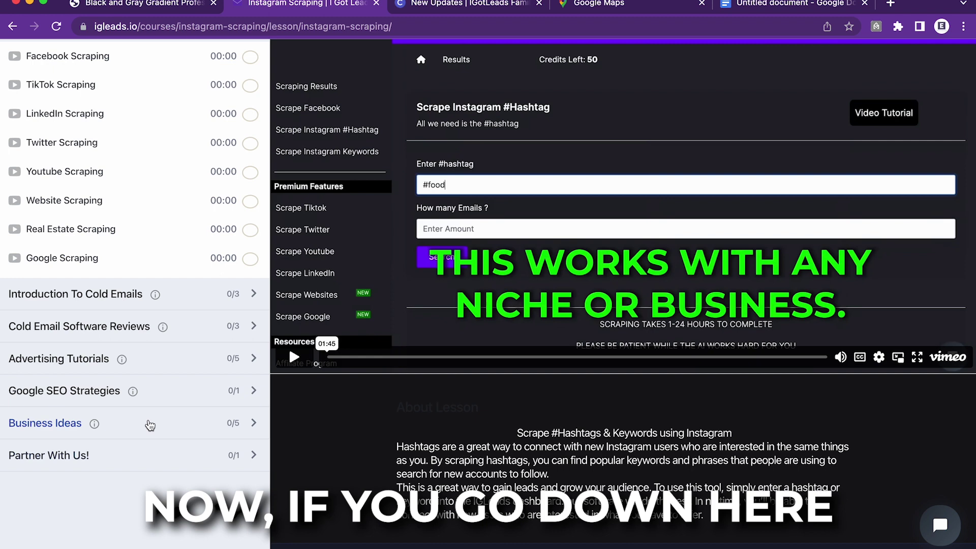
{"action": "left_click", "coordinate": [147, 422]}
{"action": "scroll", "coordinate": [147, 422], "scroll_direction": "down", "scroll_amount": 2}
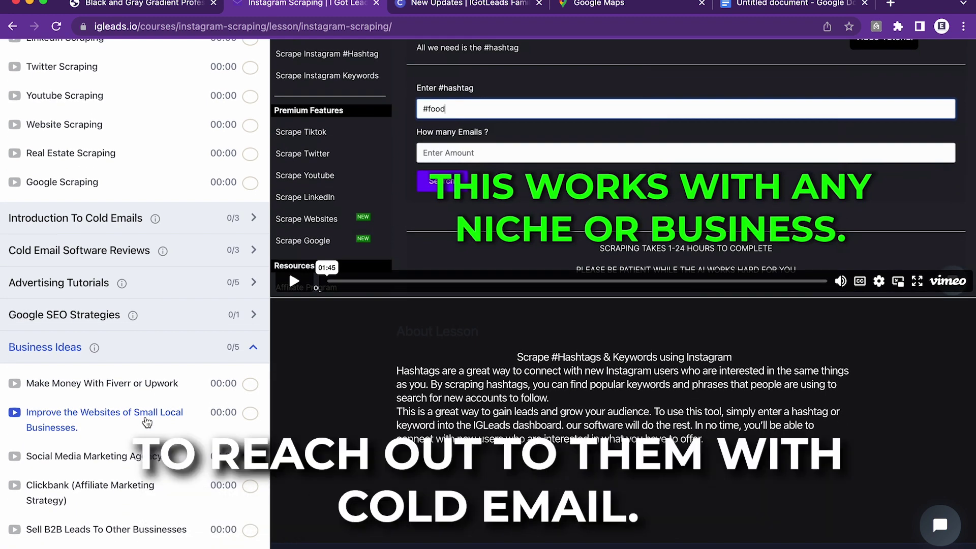
{"action": "scroll", "coordinate": [150, 208], "scroll_direction": "up", "scroll_amount": 1}
- Peek into the Cold Email Software Reviews and Introduction To Cold Emails lessons, then show presentation page 4
{"action": "left_click", "coordinate": [131, 256]}
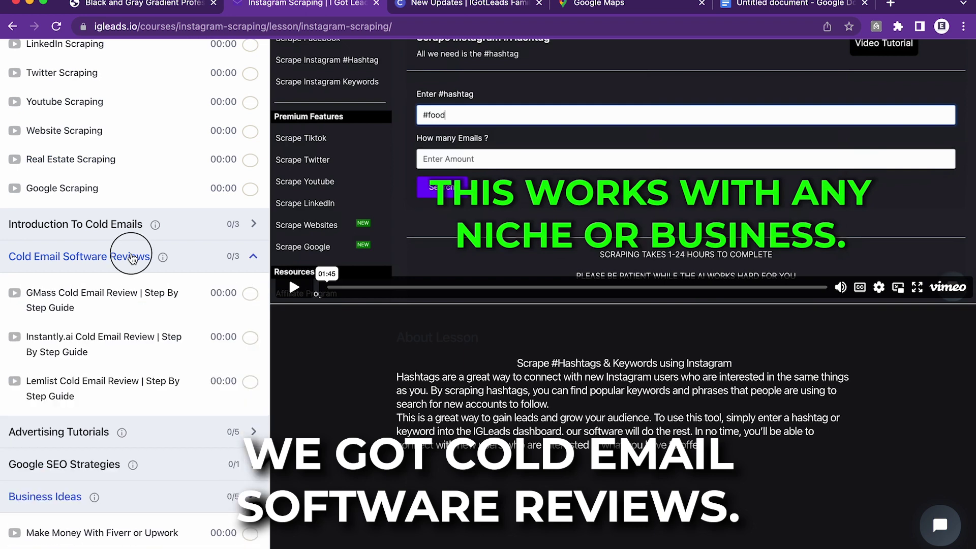
{"action": "left_click", "coordinate": [131, 255]}
{"action": "left_click", "coordinate": [123, 226]}
{"action": "left_click", "coordinate": [121, 231]}
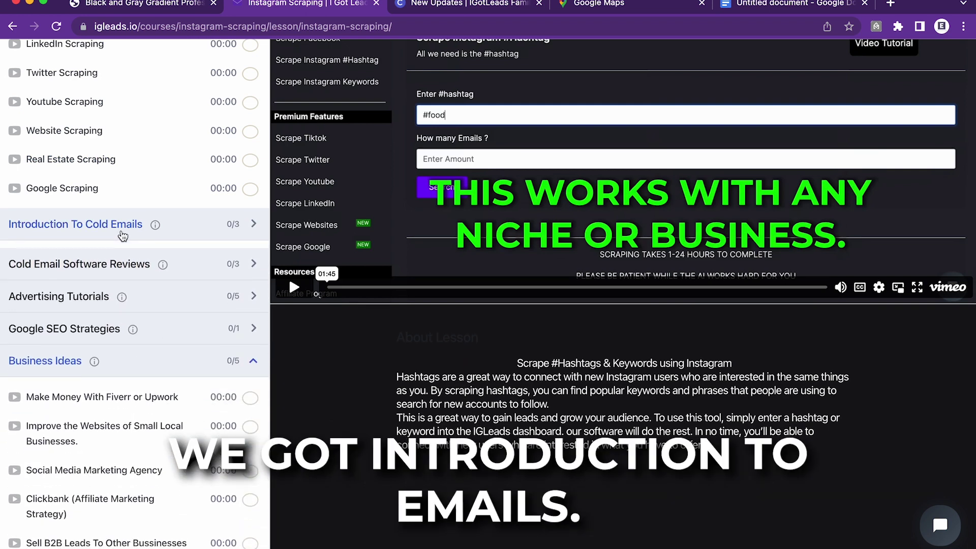
{"action": "scroll", "coordinate": [89, 282], "scroll_direction": "down", "scroll_amount": 1}
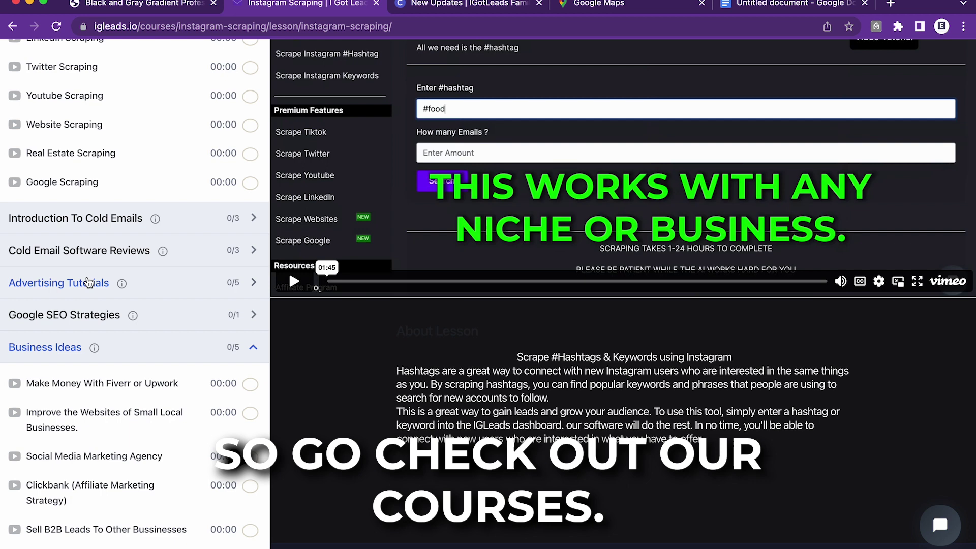
{"action": "left_click", "coordinate": [153, 10]}
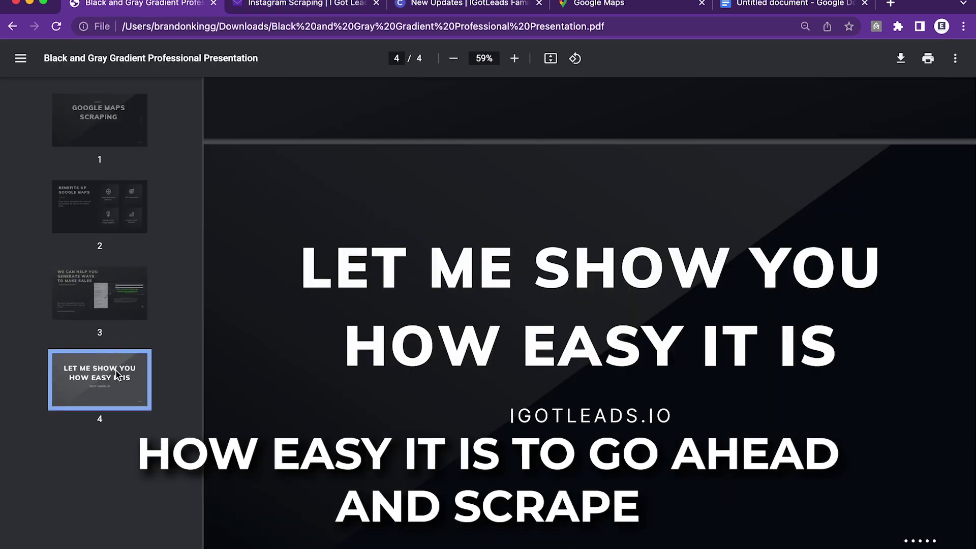
- Move the Google Maps tab to third position and zoom out from Miami to all of Florida
{"action": "left_click", "coordinate": [557, 10]}
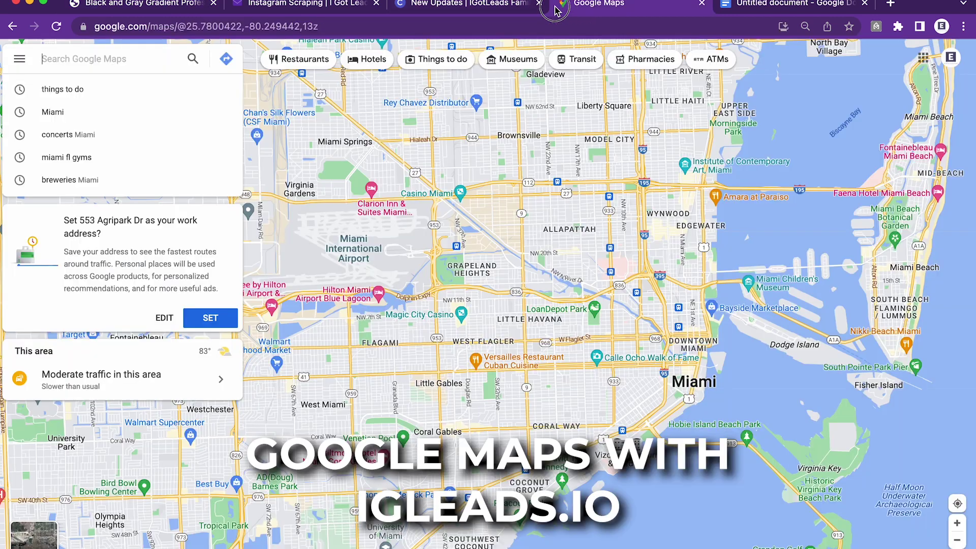
{"action": "left_click_drag", "start_coordinate": [557, 11], "coordinate": [454, 10]}
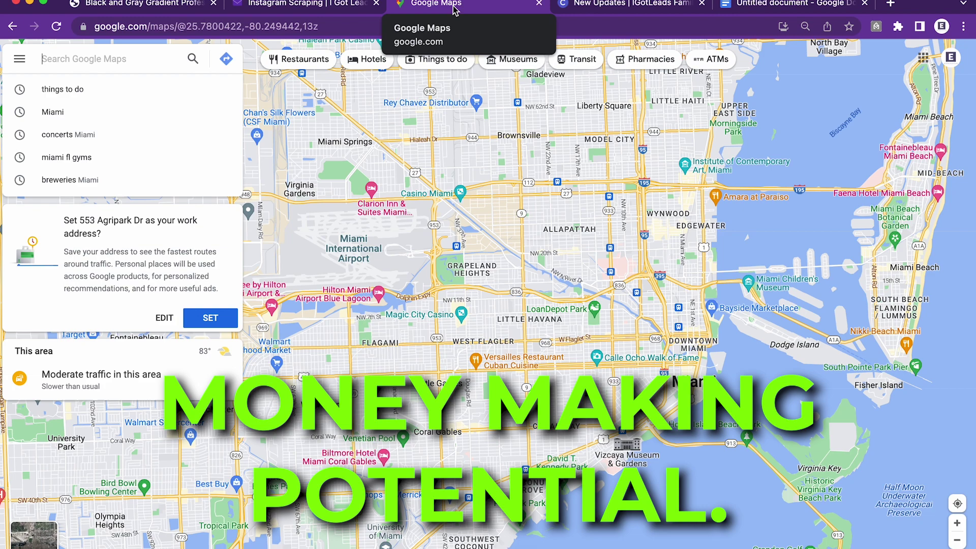
{"action": "left_click", "coordinate": [958, 540]}
{"action": "left_click", "coordinate": [963, 542]}
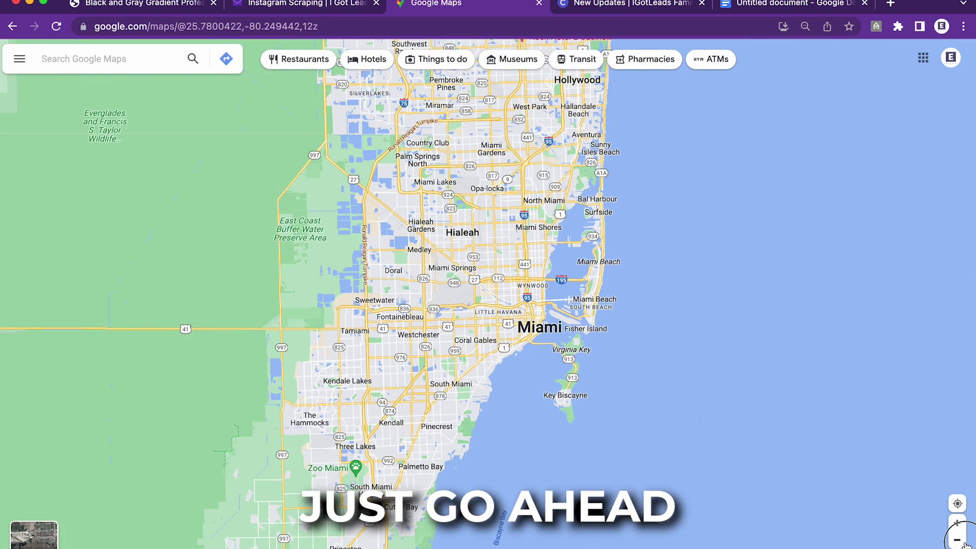
{"action": "left_click", "coordinate": [963, 542]}
{"action": "left_click", "coordinate": [963, 542]}
{"action": "left_click", "coordinate": [963, 542]}
{"action": "left_click", "coordinate": [958, 540]}
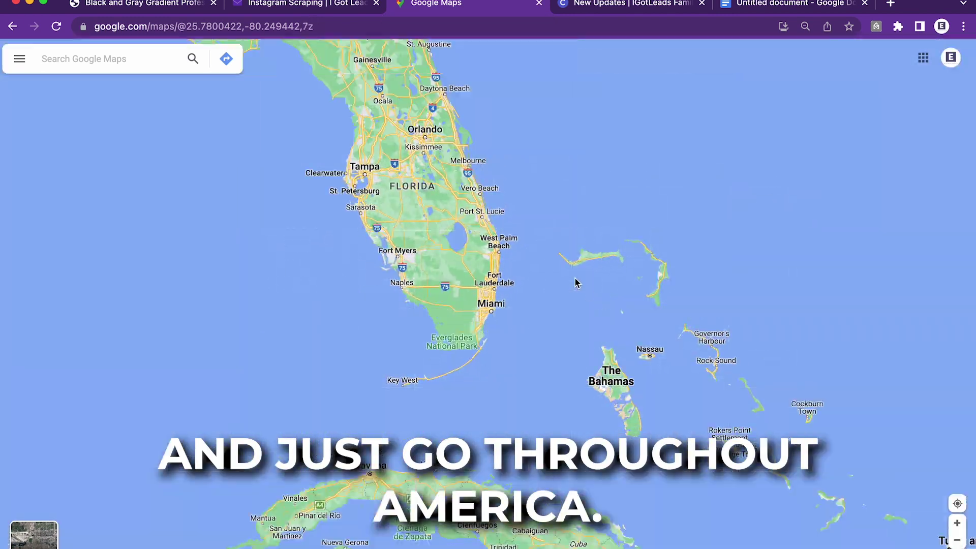
- Pan and zoom the map across the United States toward Texas, then bring up the keyword document
{"action": "left_click_drag", "start_coordinate": [437, 157], "coordinate": [511, 339]}
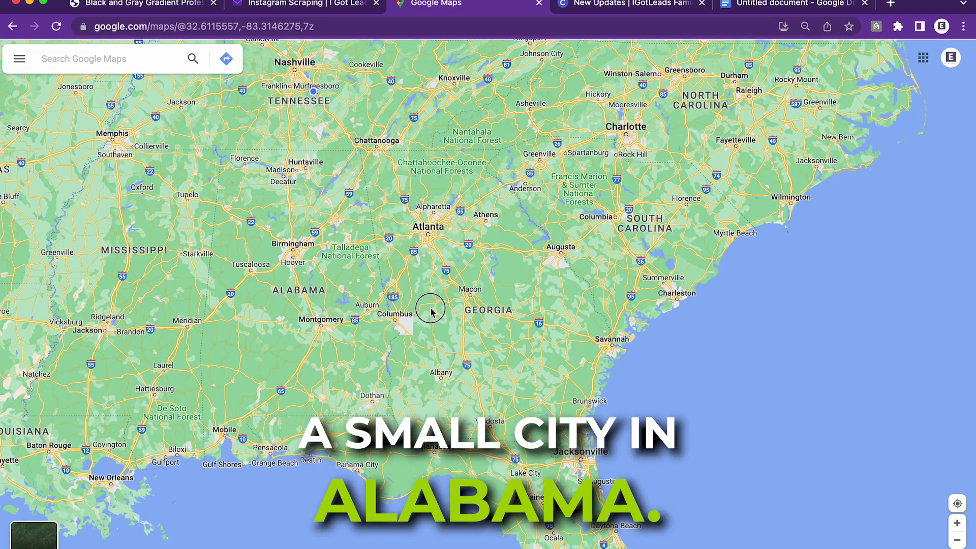
{"action": "left_click_drag", "start_coordinate": [427, 308], "coordinate": [623, 407]}
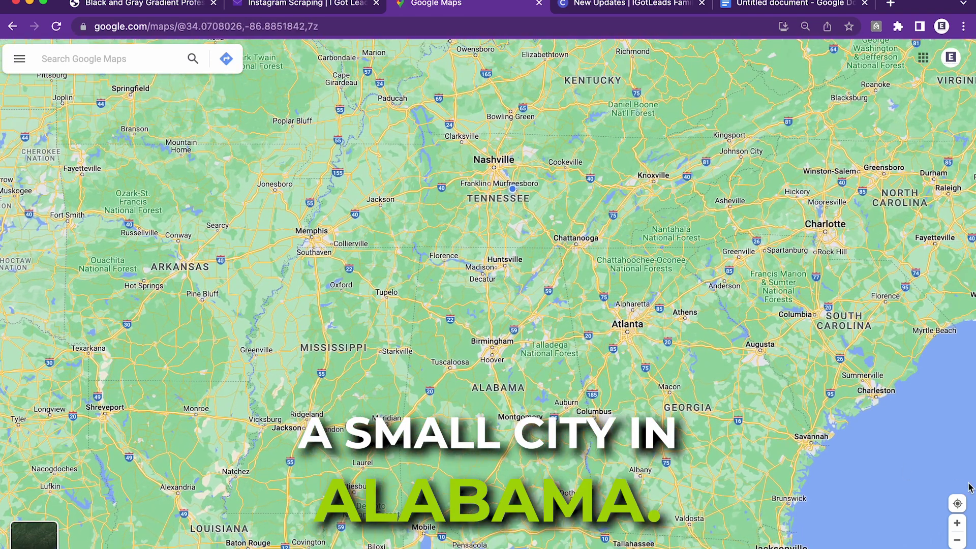
{"action": "left_click", "coordinate": [957, 539]}
{"action": "left_click", "coordinate": [957, 540]}
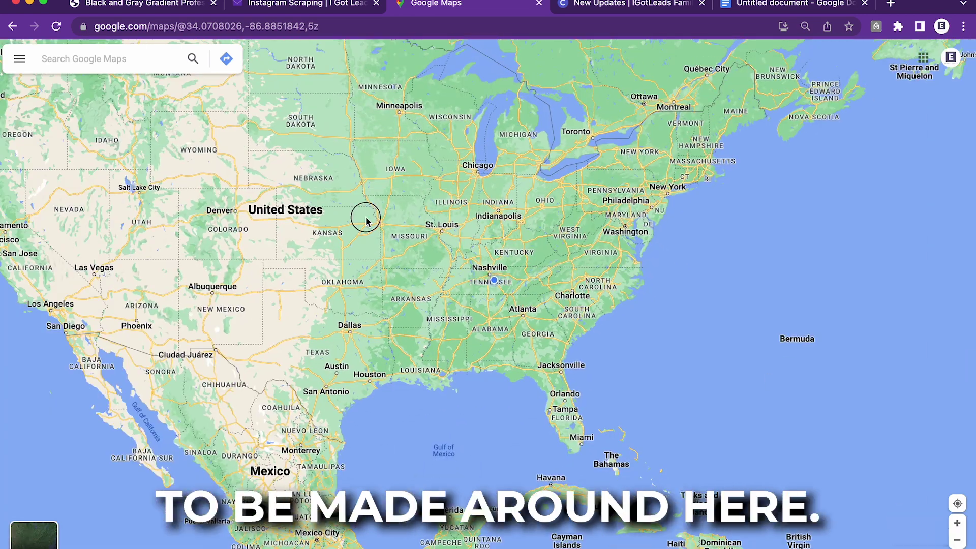
{"action": "left_click_drag", "start_coordinate": [363, 216], "coordinate": [557, 311]}
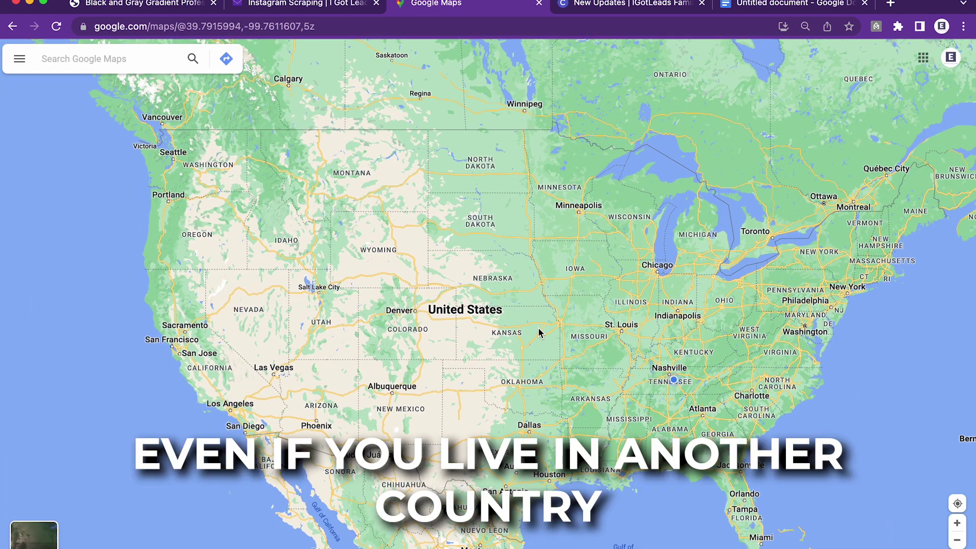
{"action": "scroll", "coordinate": [457, 379], "scroll_direction": "down", "scroll_amount": 1}
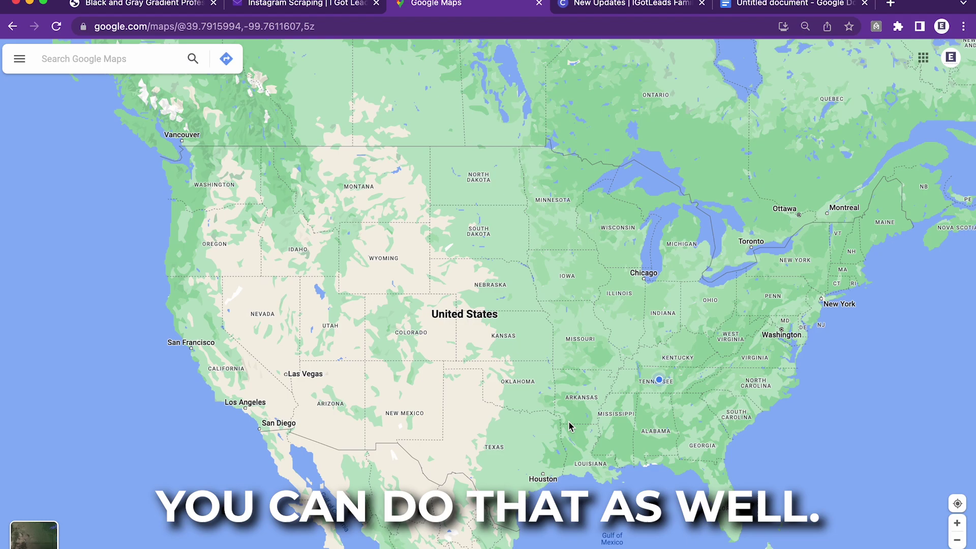
{"action": "scroll", "coordinate": [511, 431], "scroll_direction": "up", "scroll_amount": 2}
{"action": "scroll", "coordinate": [511, 431], "scroll_direction": "up", "scroll_amount": 8}
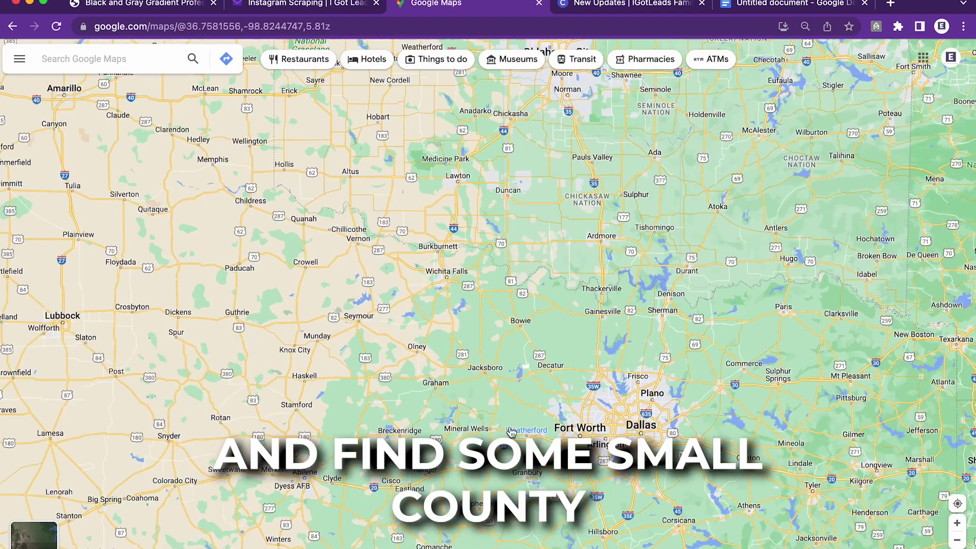
{"action": "scroll", "coordinate": [639, 327], "scroll_direction": "down", "scroll_amount": 3}
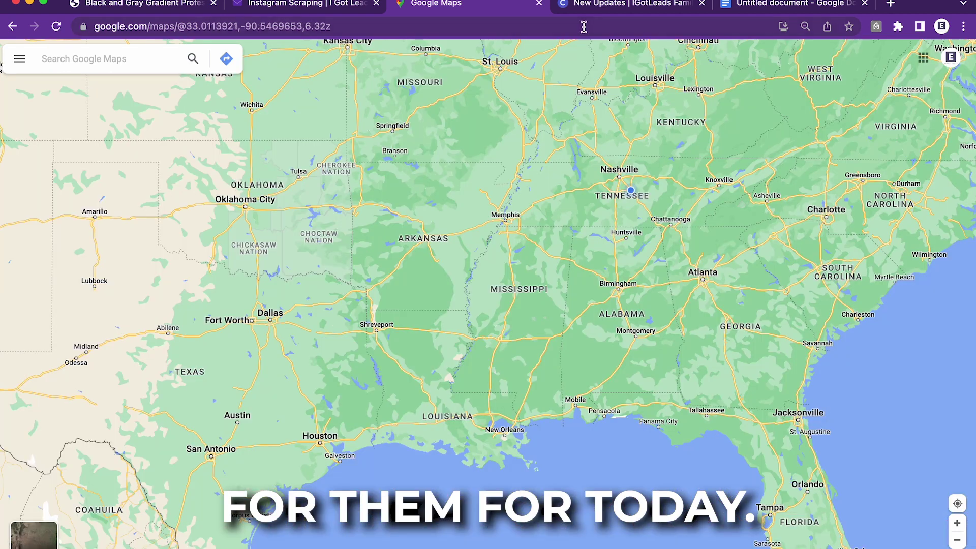
{"action": "left_click", "coordinate": [767, 4]}
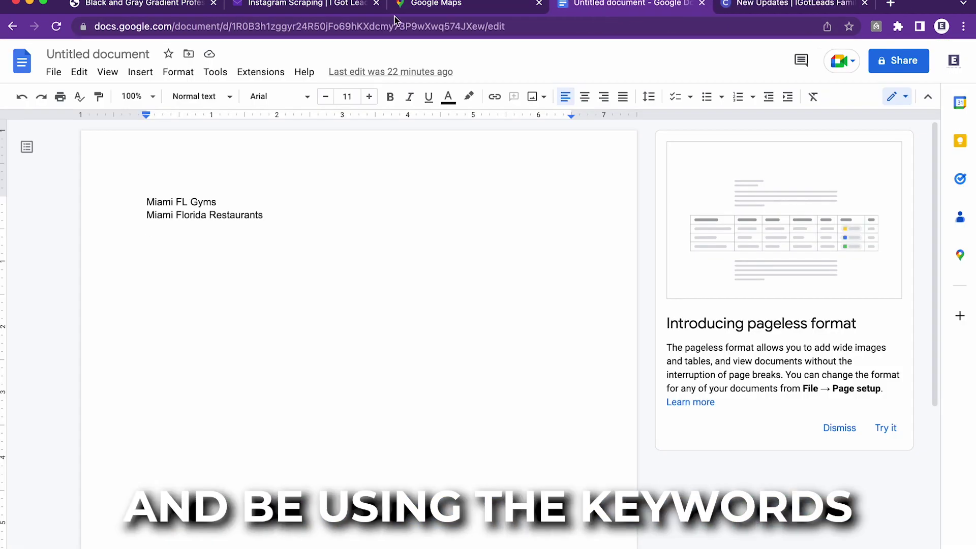
- Copy the 'Miami FL Gyms' keyword line from the document and return to IGLeads
{"action": "left_click_drag", "start_coordinate": [218, 203], "coordinate": [135, 202]}
{"action": "right_click", "coordinate": [174, 202]}
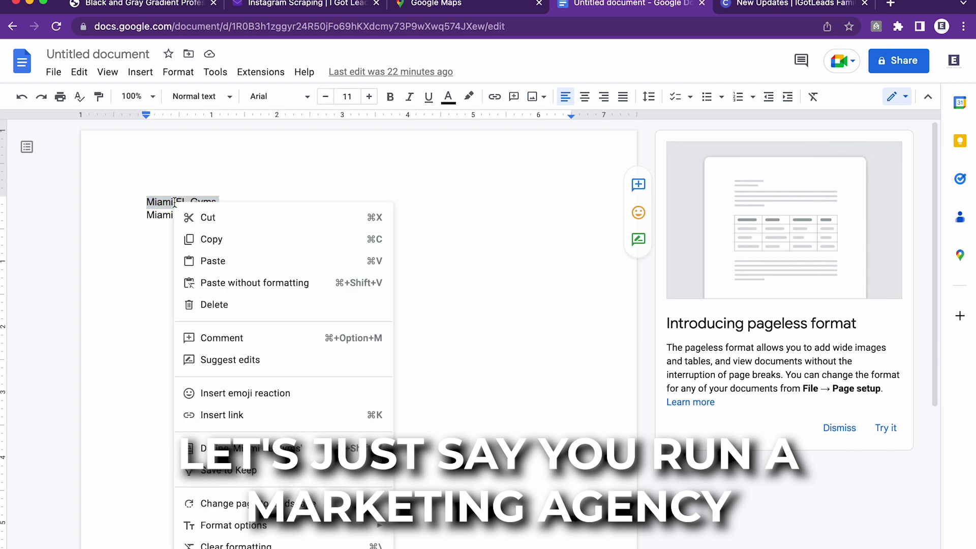
{"action": "left_click", "coordinate": [234, 240]}
{"action": "left_click", "coordinate": [318, 5]}
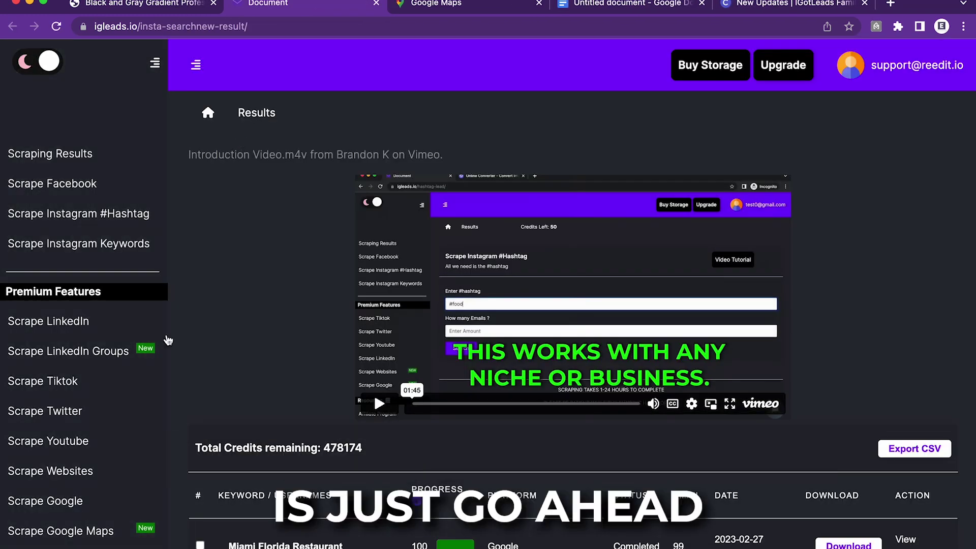
- Start a Google Maps scrape with keyword 'Miami FL Gyms' for 101 emails
{"action": "scroll", "coordinate": [133, 347], "scroll_direction": "down", "scroll_amount": 5}
{"action": "left_click", "coordinate": [134, 347]}
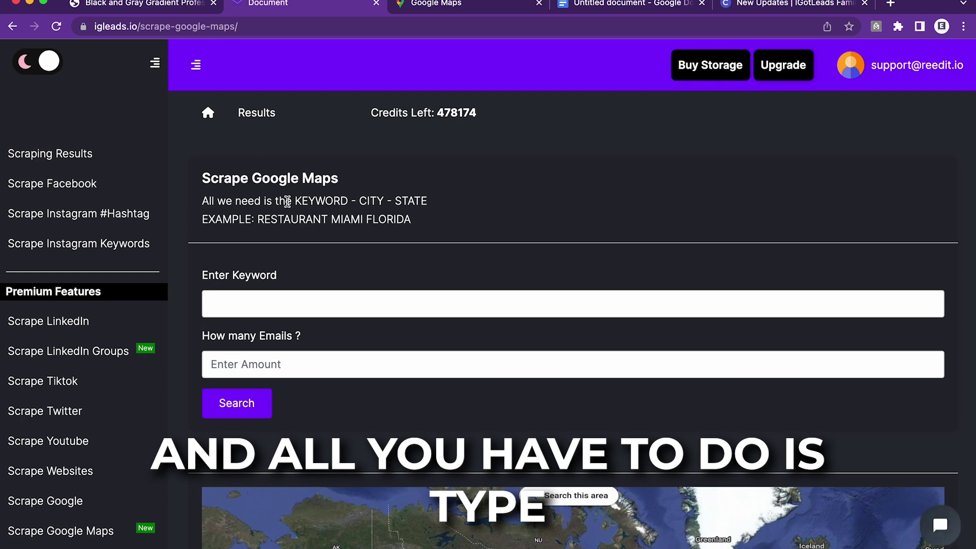
{"action": "left_click", "coordinate": [277, 296]}
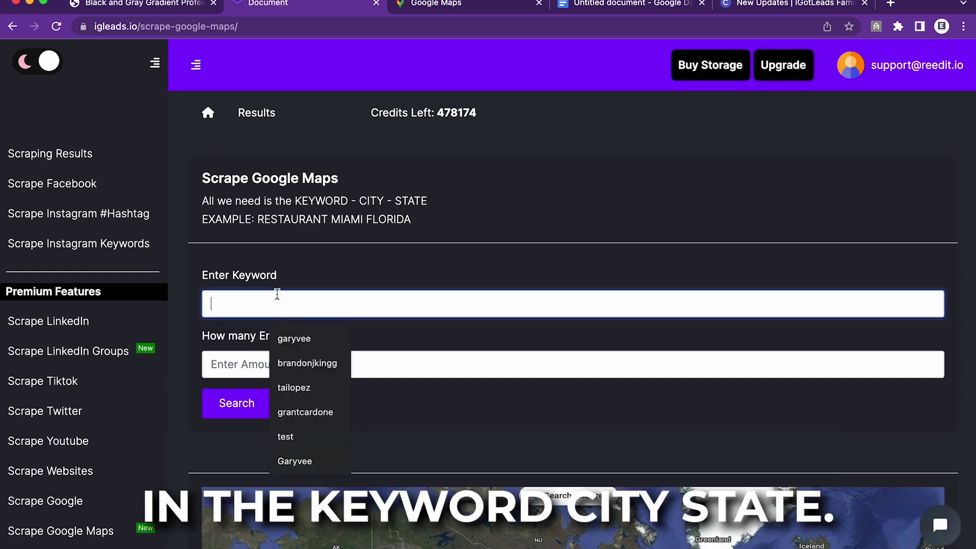
{"action": "key", "text": "super+v"}
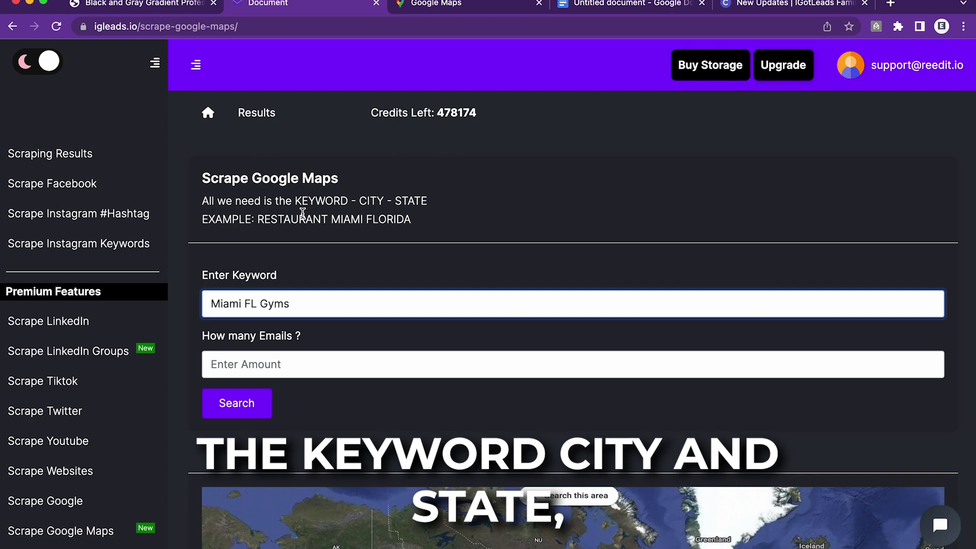
{"action": "left_click", "coordinate": [349, 275]}
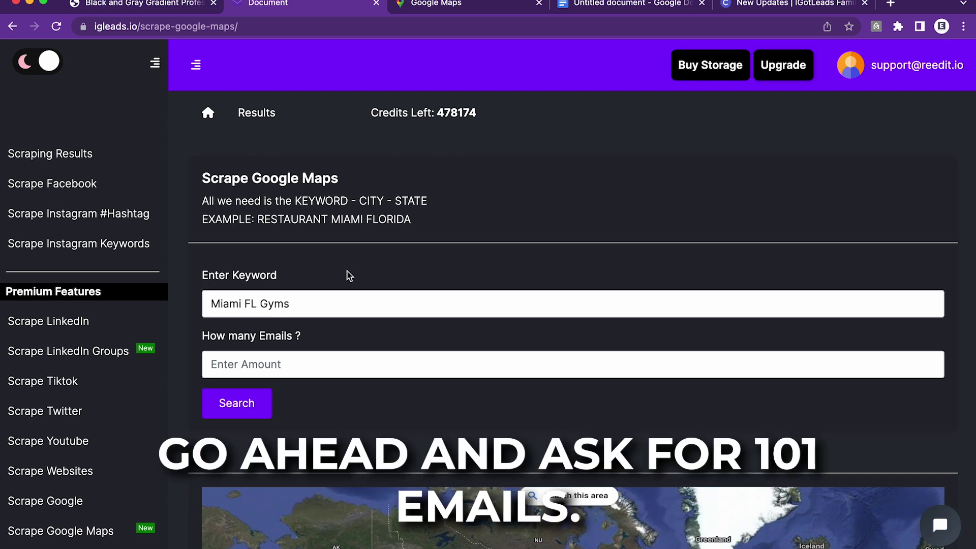
{"action": "left_click", "coordinate": [282, 371]}
{"action": "type", "text": "101"}
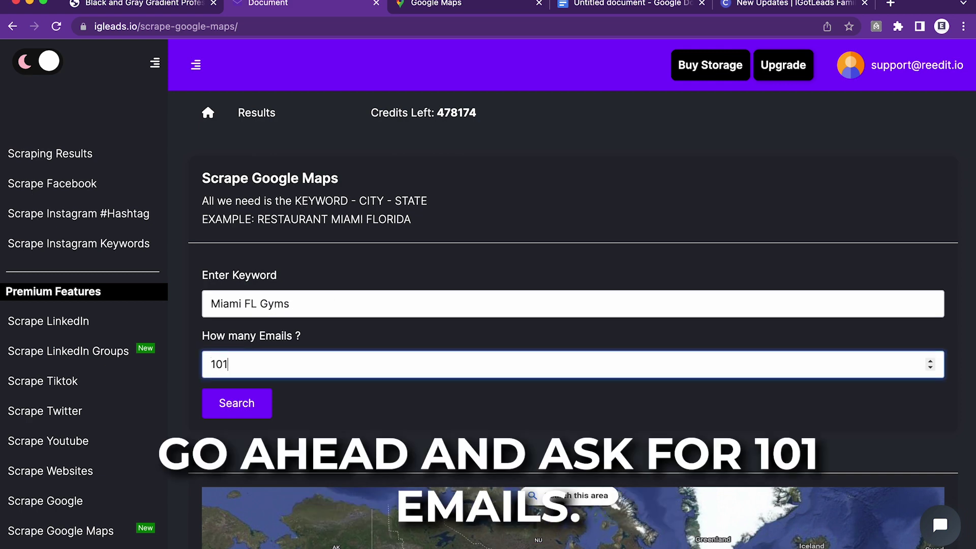
{"action": "left_click", "coordinate": [372, 397]}
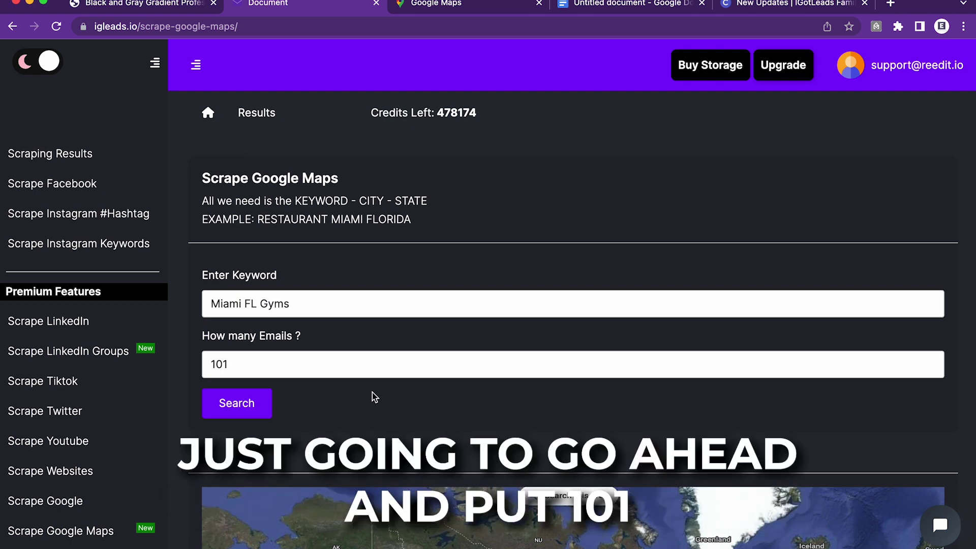
{"action": "scroll", "coordinate": [374, 397], "scroll_direction": "down", "scroll_amount": 1}
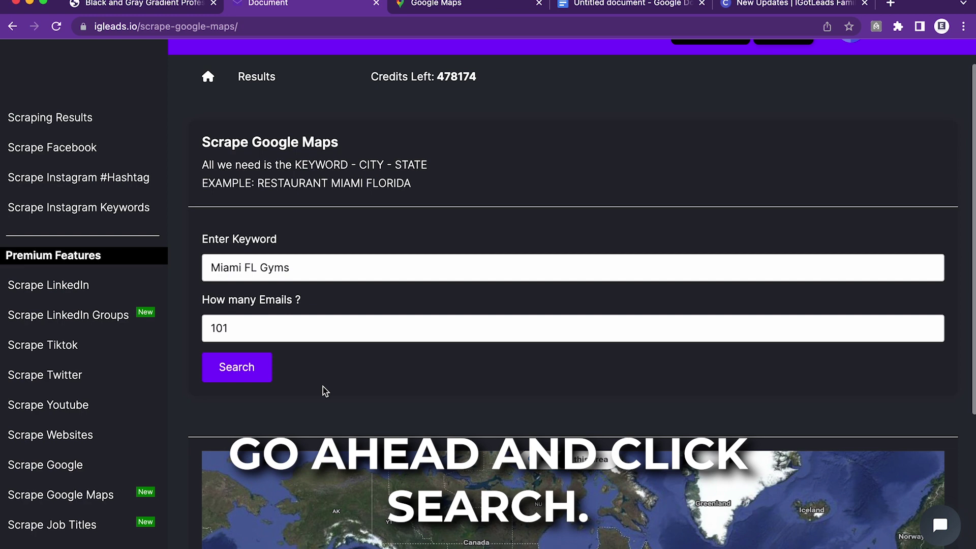
{"action": "left_click", "coordinate": [236, 373]}
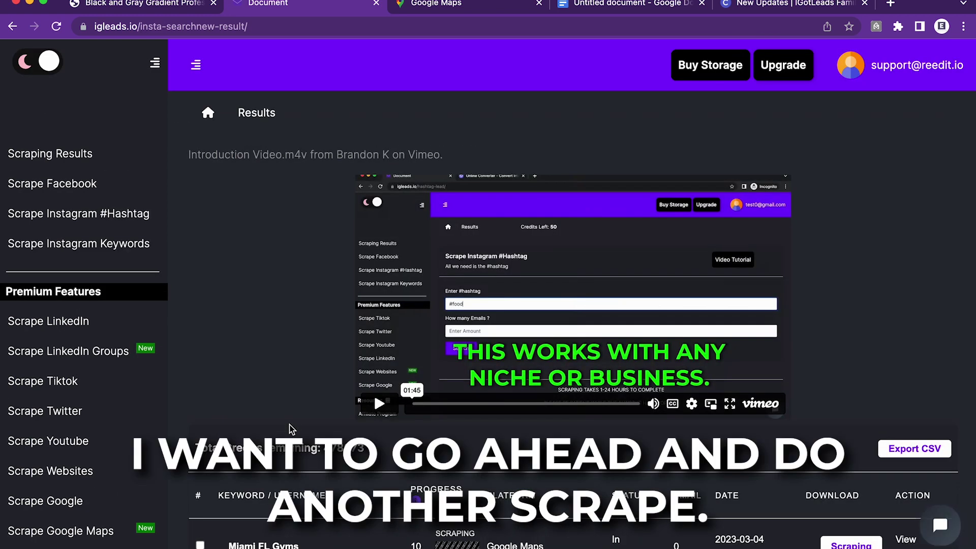
- Copy the 'Miami Florida Restaurants' keyword line from the document and return to the scrape form
{"action": "scroll", "coordinate": [53, 505], "scroll_direction": "down", "scroll_amount": 1}
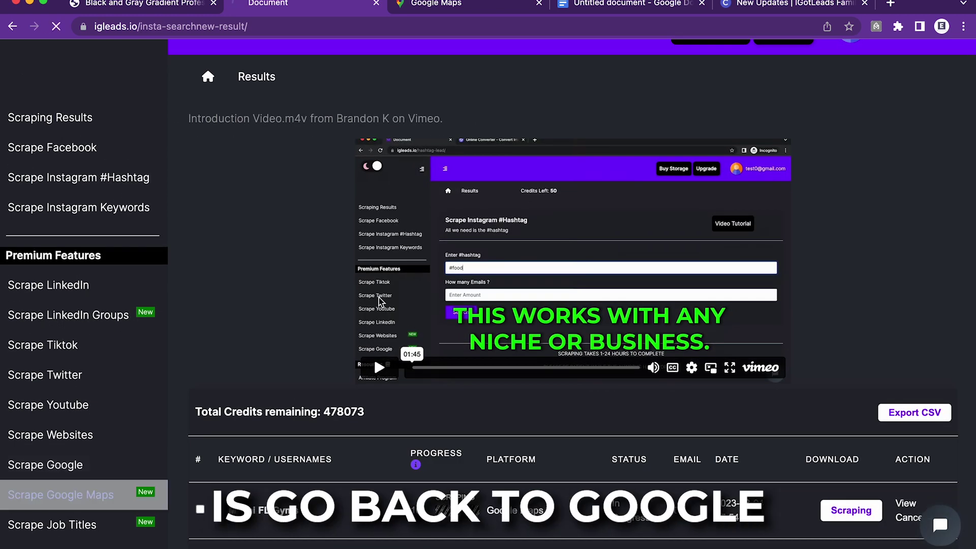
{"action": "left_click", "coordinate": [593, 13]}
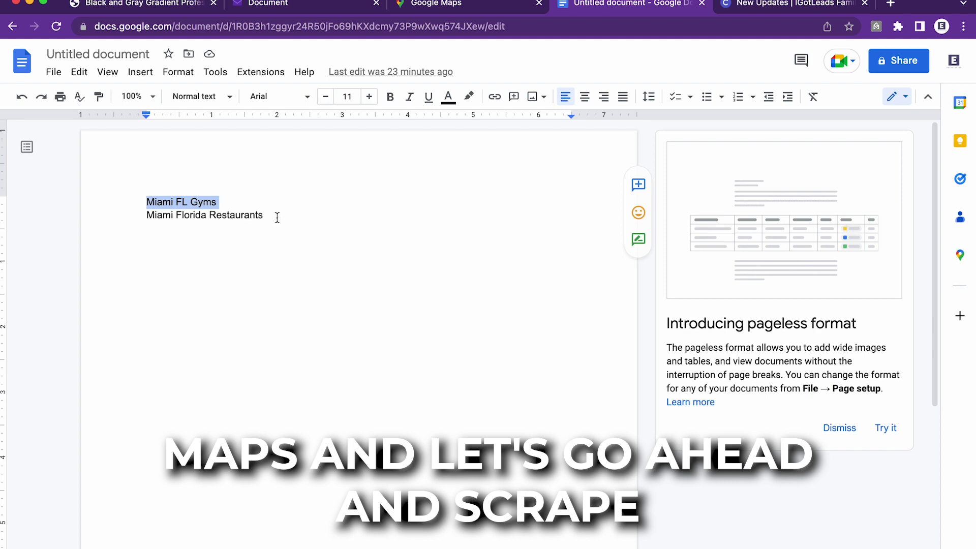
{"action": "left_click_drag", "start_coordinate": [277, 217], "coordinate": [144, 214]}
{"action": "right_click", "coordinate": [147, 215]}
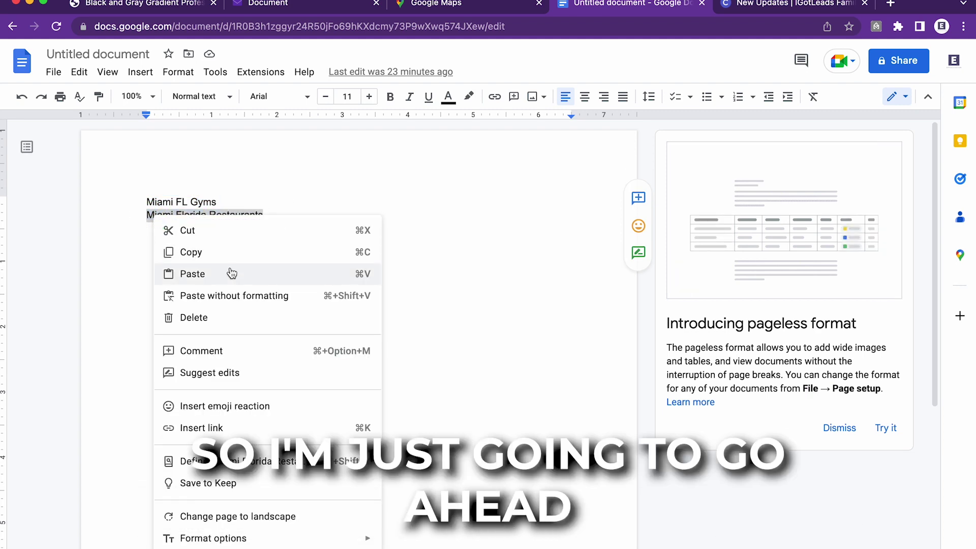
{"action": "left_click", "coordinate": [229, 252]}
{"action": "left_click", "coordinate": [305, 5]}
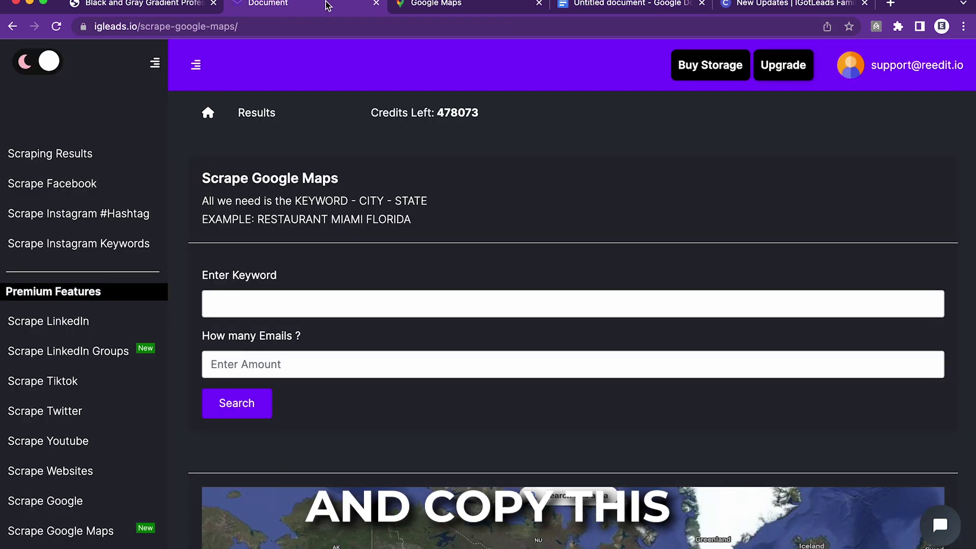
- Paste 'Miami Florida Restaurants' as the keyword, set 101 emails, and start the scrape
{"action": "left_click", "coordinate": [299, 307]}
{"action": "key", "text": "super+v"}
{"action": "left_click", "coordinate": [493, 257]}
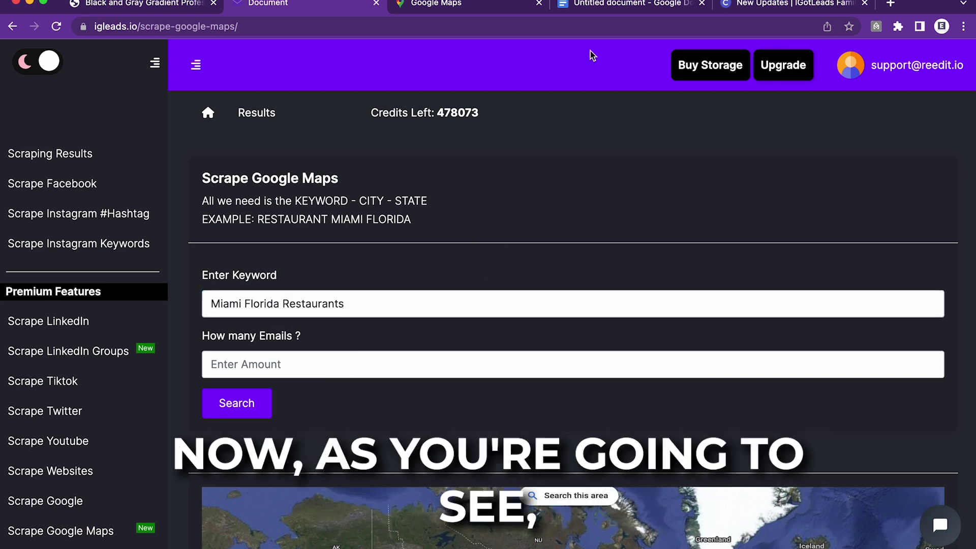
{"action": "left_click", "coordinate": [590, 4]}
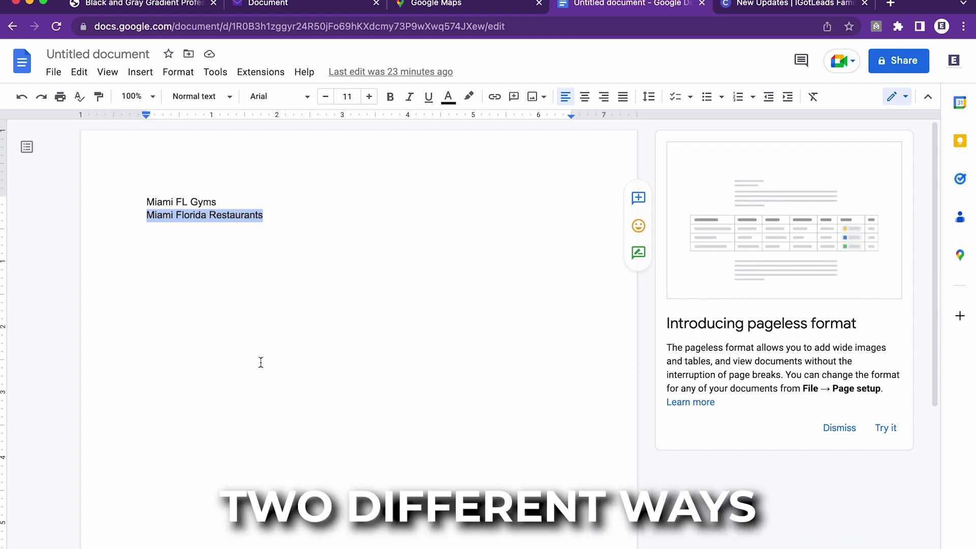
{"action": "left_click", "coordinate": [303, 9]}
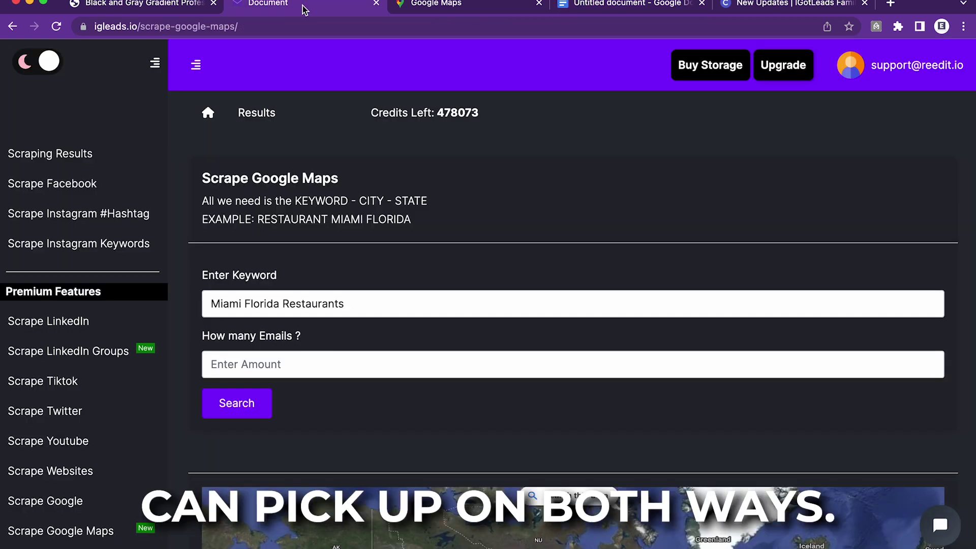
{"action": "left_click", "coordinate": [233, 364]}
{"action": "type", "text": "101"}
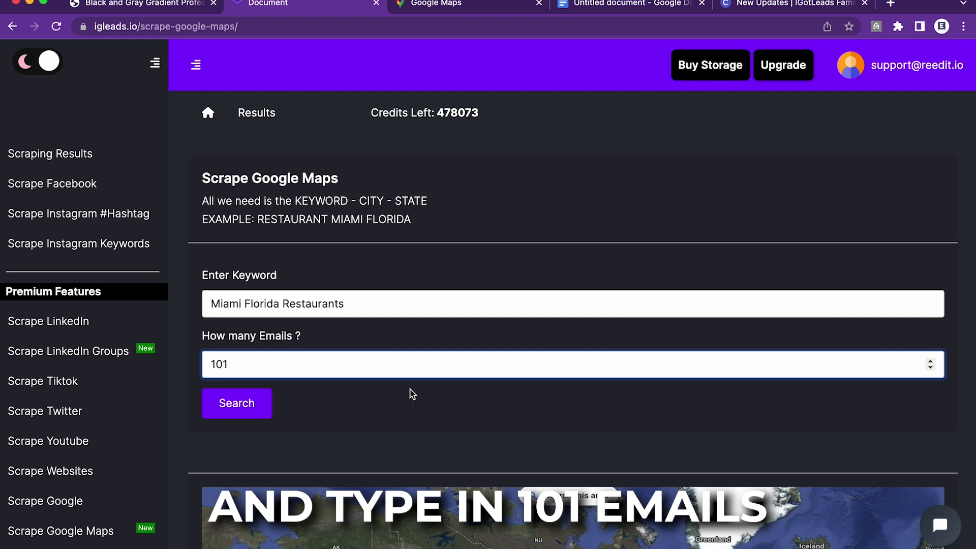
{"action": "left_click", "coordinate": [262, 410]}
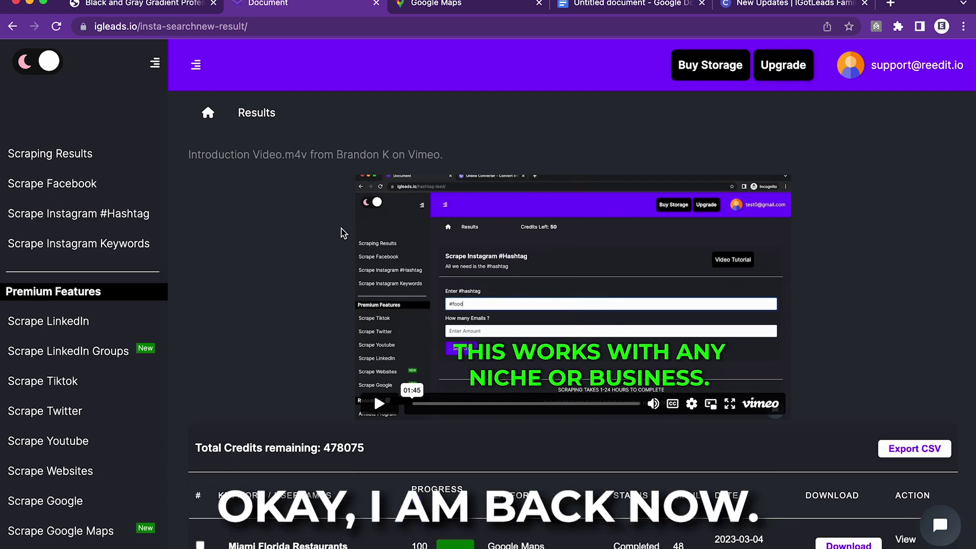
- Open the Miami Florida Restaurants leads from the results table in a new tab
{"action": "scroll", "coordinate": [315, 268], "scroll_direction": "down", "scroll_amount": 5}
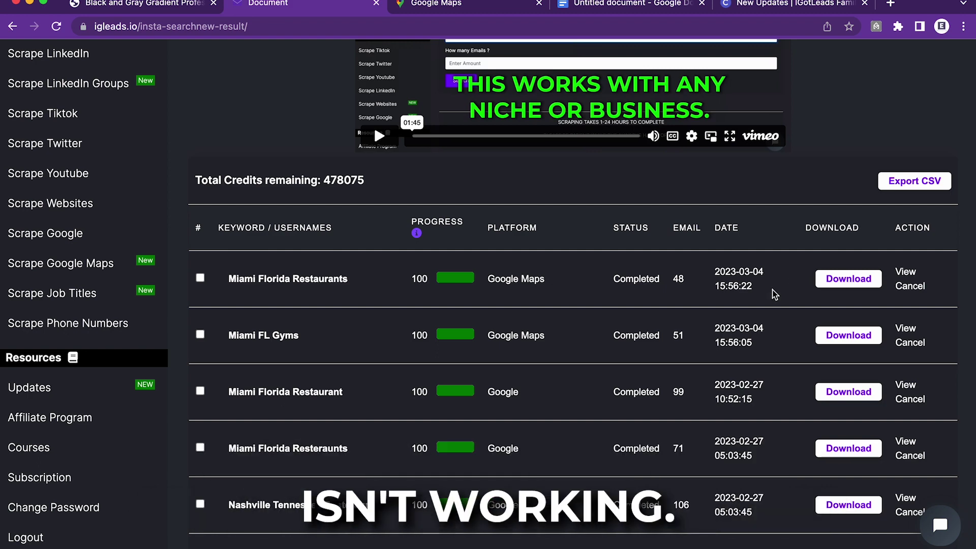
{"action": "left_click", "coordinate": [905, 271]}
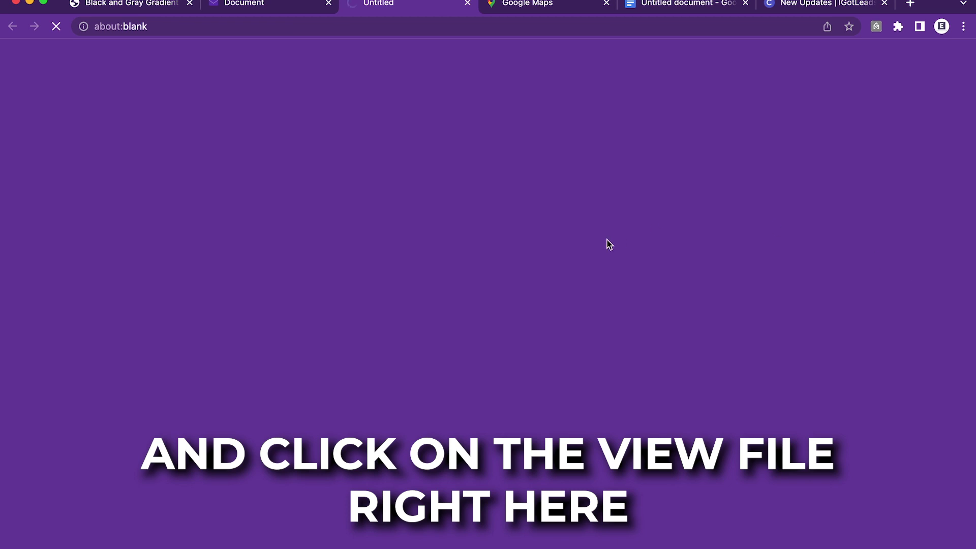
- Scroll through the Miami Florida Restaurants leads and inspect the second Area 31 email address
{"action": "scroll", "coordinate": [526, 246], "scroll_direction": "down", "scroll_amount": 2}
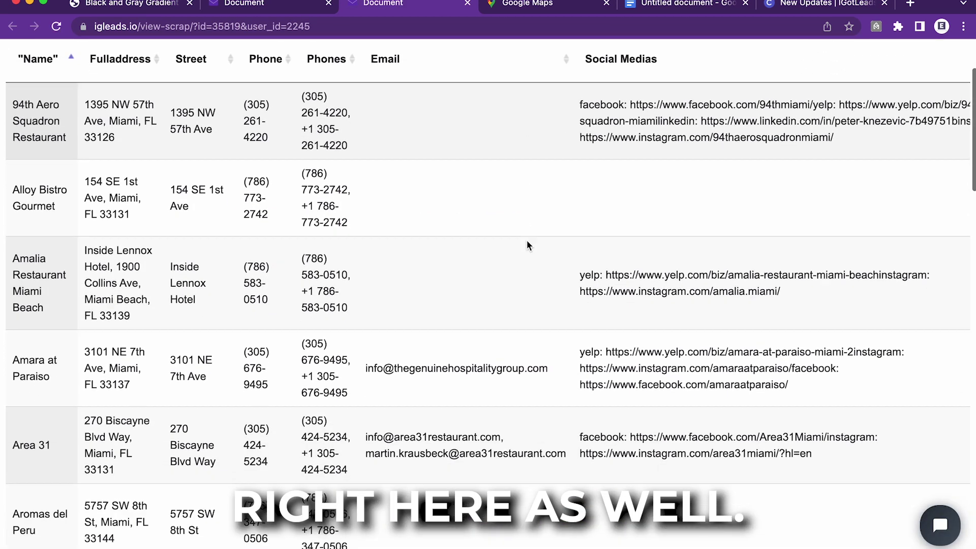
{"action": "scroll", "coordinate": [526, 246], "scroll_direction": "down", "scroll_amount": 5}
{"action": "scroll", "coordinate": [527, 246], "scroll_direction": "up", "scroll_amount": 6}
{"action": "scroll", "coordinate": [527, 246], "scroll_direction": "right", "scroll_amount": 4}
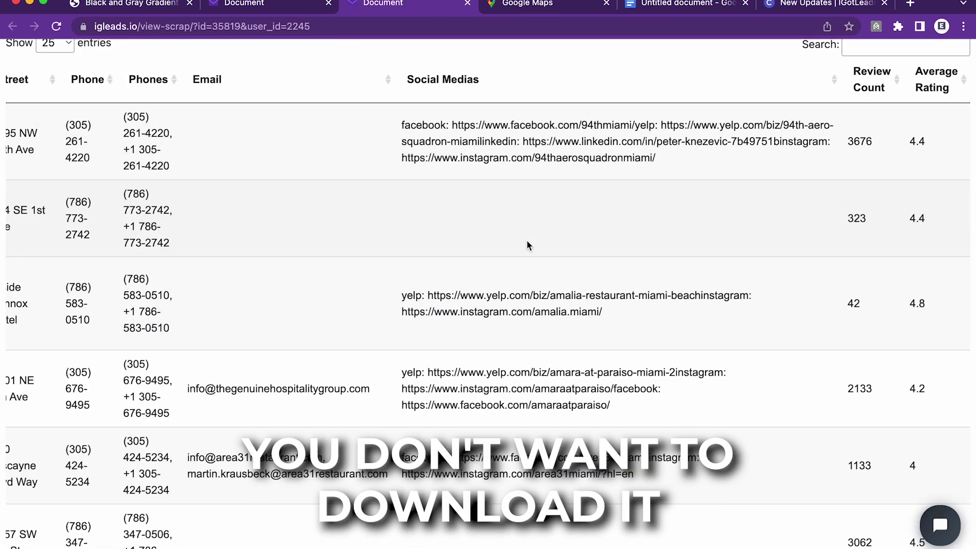
{"action": "scroll", "coordinate": [527, 245], "scroll_direction": "left", "scroll_amount": 4}
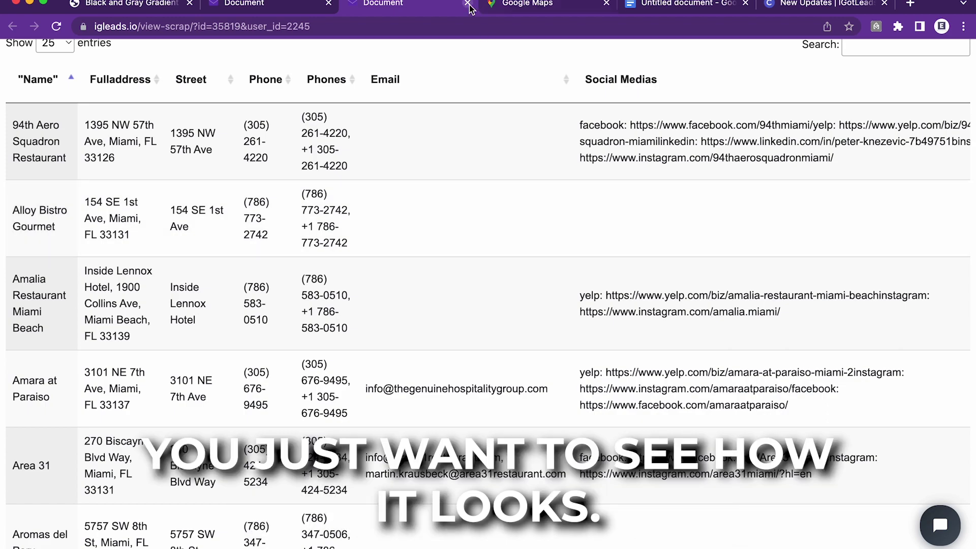
{"action": "scroll", "coordinate": [388, 304], "scroll_direction": "down", "scroll_amount": 10}
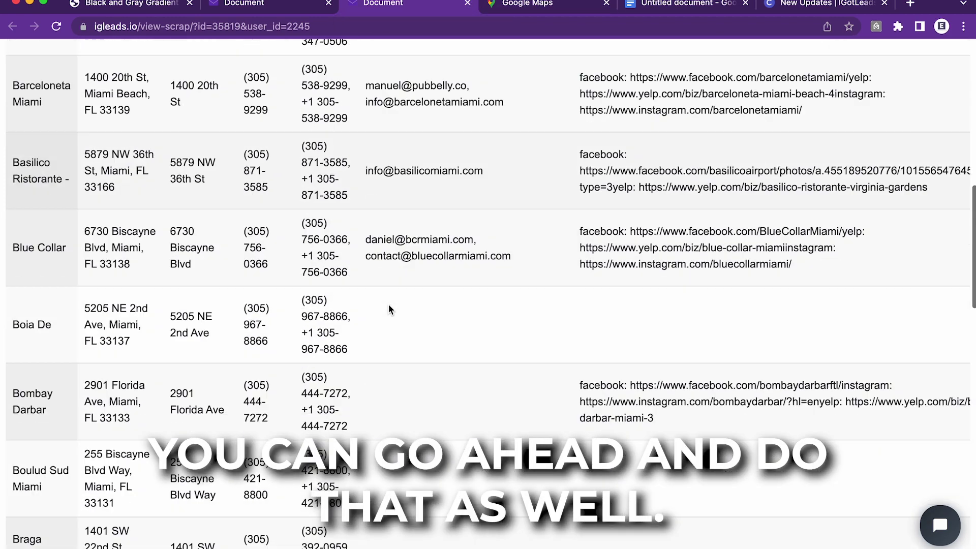
{"action": "scroll", "coordinate": [389, 304], "scroll_direction": "up", "scroll_amount": 10}
{"action": "scroll", "coordinate": [388, 304], "scroll_direction": "down", "scroll_amount": 2}
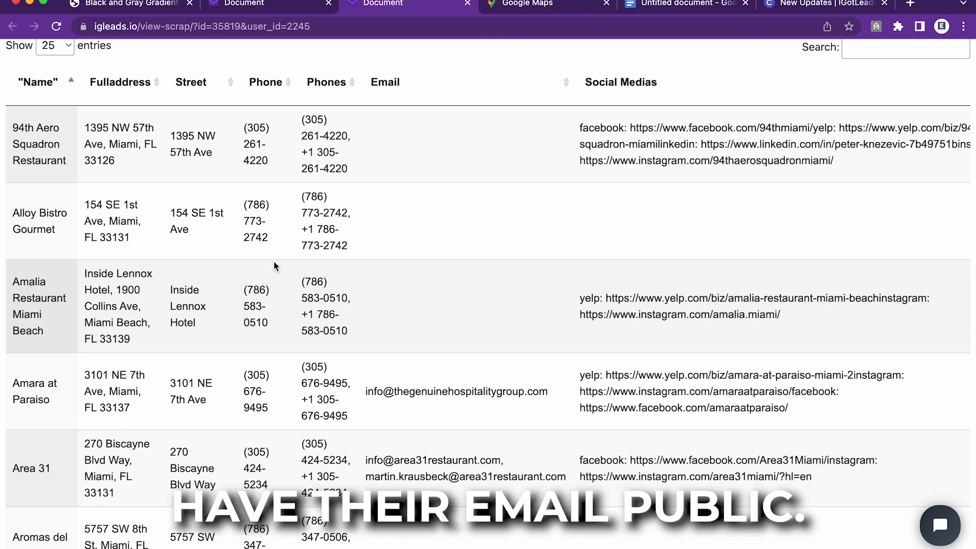
{"action": "scroll", "coordinate": [456, 173], "scroll_direction": "down", "scroll_amount": 3}
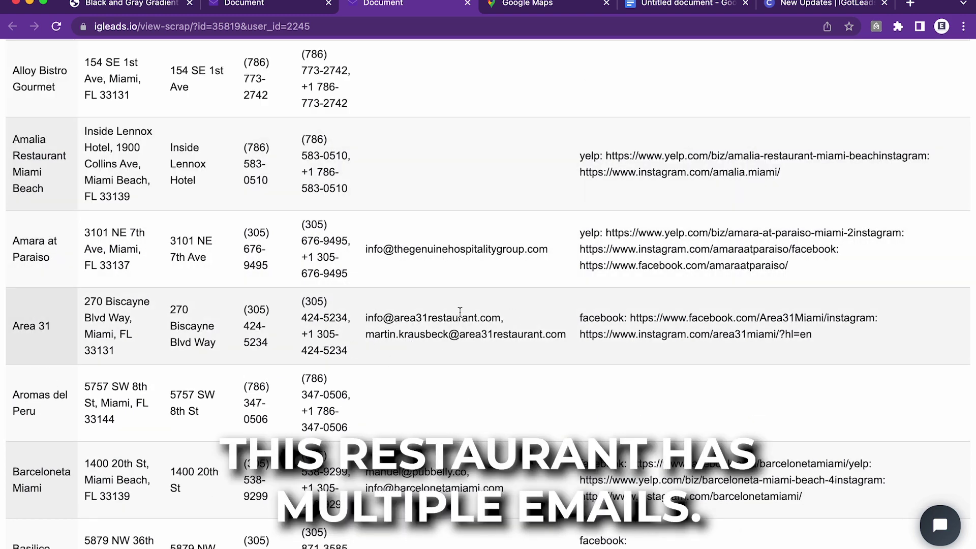
{"action": "left_click_drag", "start_coordinate": [492, 336], "coordinate": [407, 336]}
{"action": "left_click", "coordinate": [412, 336]}
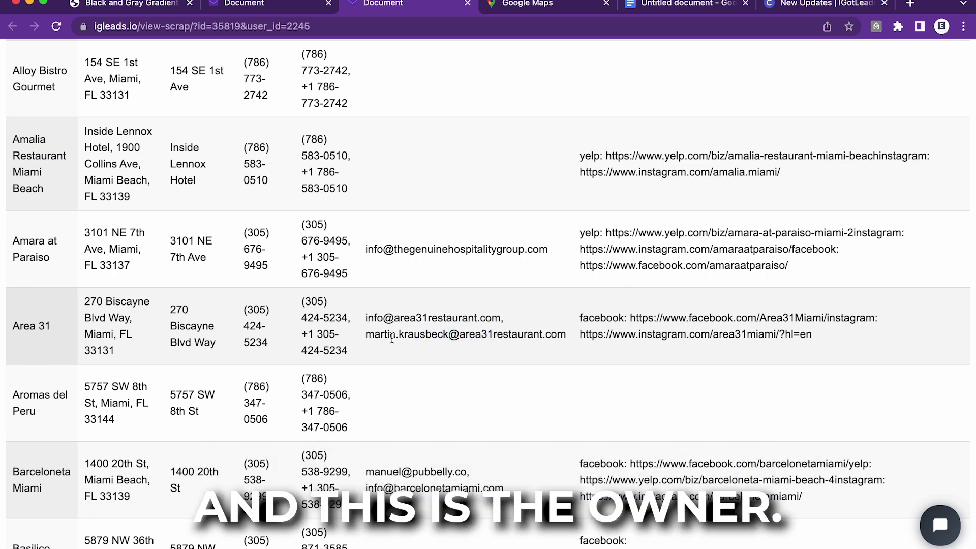
- Check the social link and Review Count columns, then go back to the scrape results dashboard
{"action": "scroll", "coordinate": [516, 320], "scroll_direction": "up", "scroll_amount": 5}
{"action": "scroll", "coordinate": [718, 235], "scroll_direction": "right", "scroll_amount": 4}
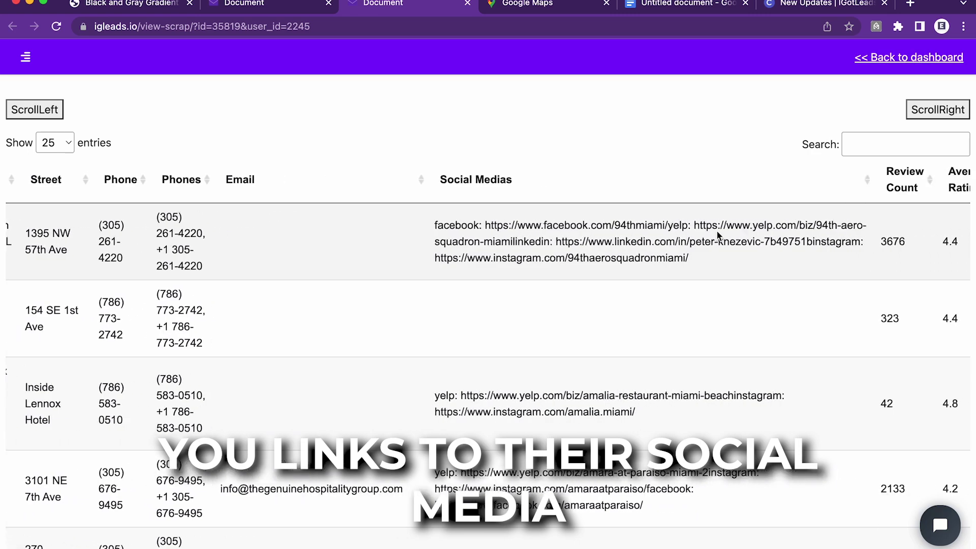
{"action": "scroll", "coordinate": [527, 276], "scroll_direction": "down", "scroll_amount": 10}
{"action": "scroll", "coordinate": [527, 277], "scroll_direction": "up", "scroll_amount": 5}
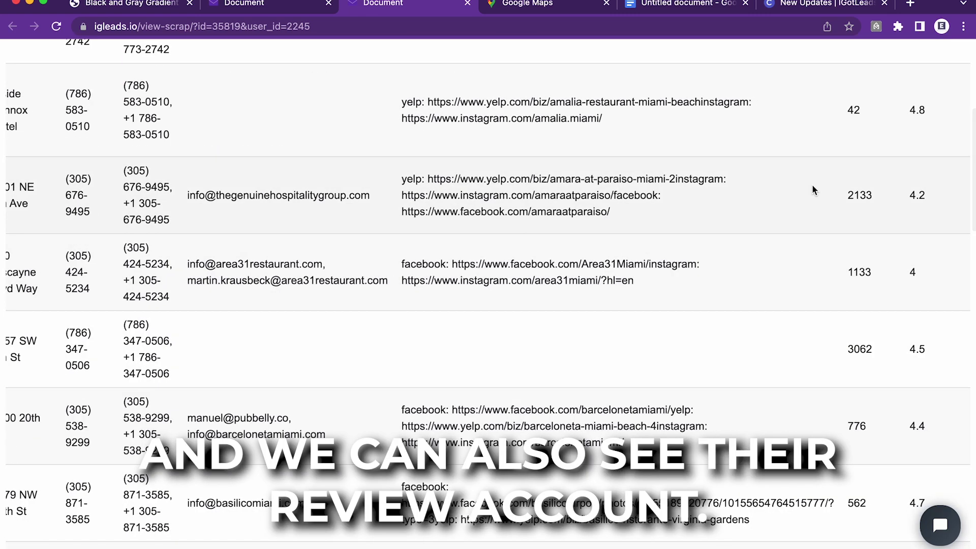
{"action": "scroll", "coordinate": [812, 189], "scroll_direction": "up", "scroll_amount": 4}
{"action": "scroll", "coordinate": [812, 189], "scroll_direction": "up", "scroll_amount": 2}
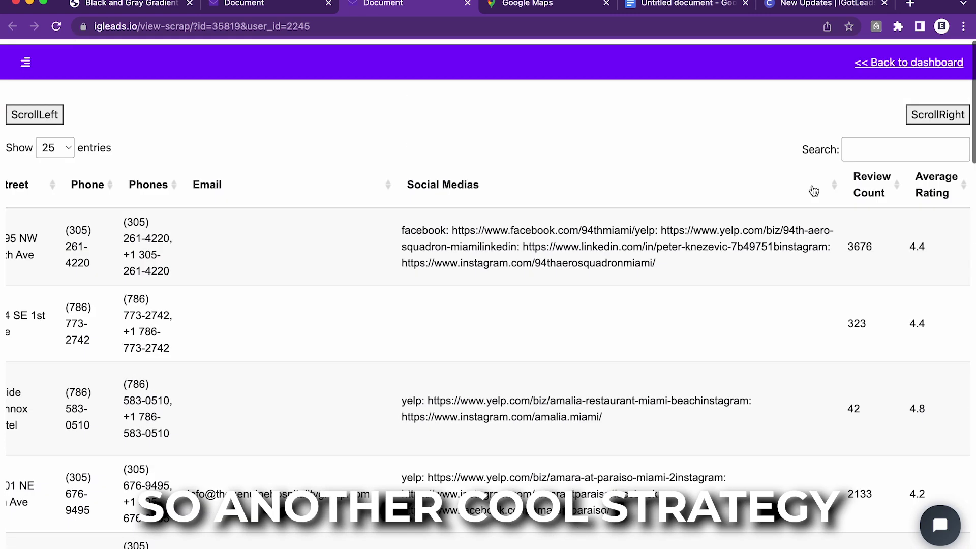
{"action": "scroll", "coordinate": [854, 287], "scroll_direction": "down", "scroll_amount": 3}
{"action": "scroll", "coordinate": [854, 284], "scroll_direction": "down", "scroll_amount": 15}
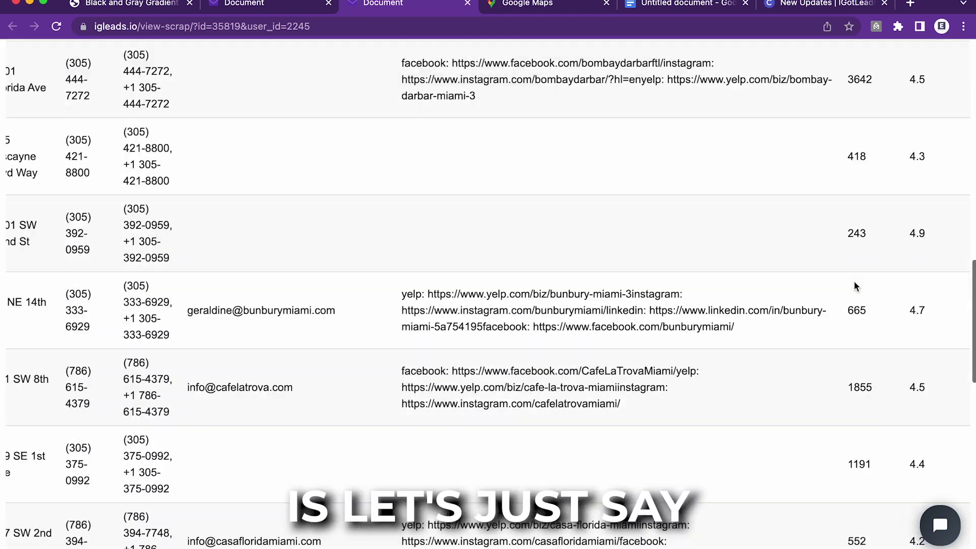
{"action": "scroll", "coordinate": [854, 286], "scroll_direction": "down", "scroll_amount": 2}
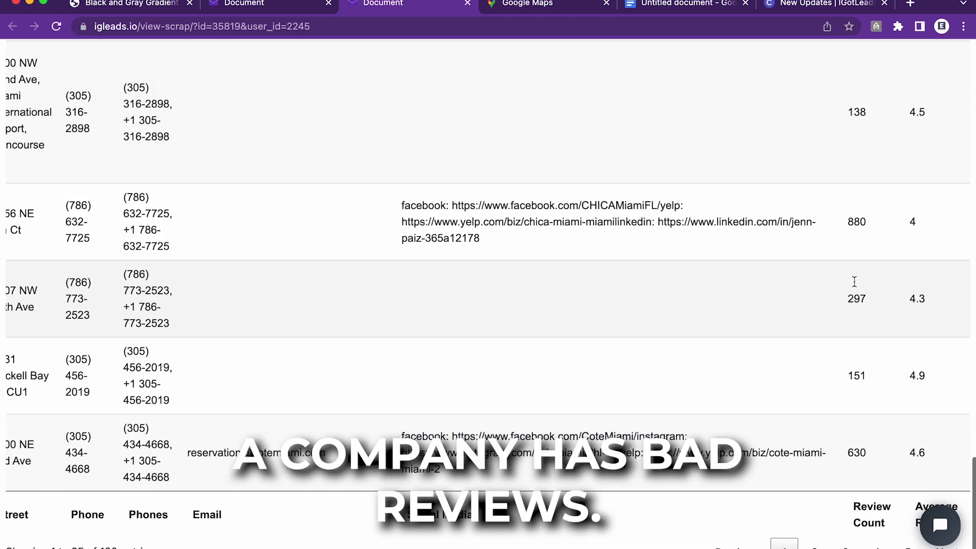
{"action": "scroll", "coordinate": [854, 286], "scroll_direction": "up", "scroll_amount": 20}
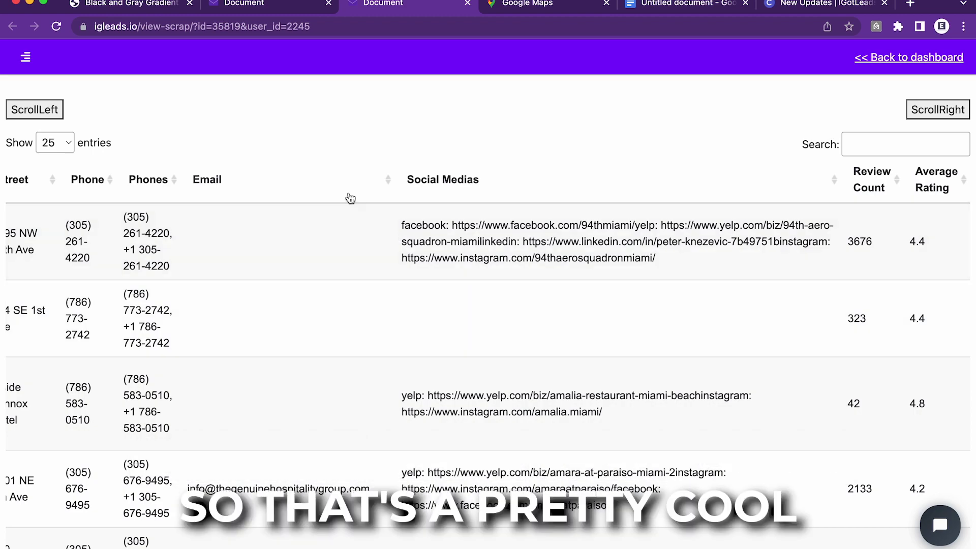
{"action": "scroll", "coordinate": [349, 196], "scroll_direction": "down", "scroll_amount": 8}
{"action": "scroll", "coordinate": [341, 191], "scroll_direction": "left", "scroll_amount": 2}
{"action": "scroll", "coordinate": [342, 191], "scroll_direction": "left", "scroll_amount": 3}
{"action": "scroll", "coordinate": [341, 191], "scroll_direction": "up", "scroll_amount": 10}
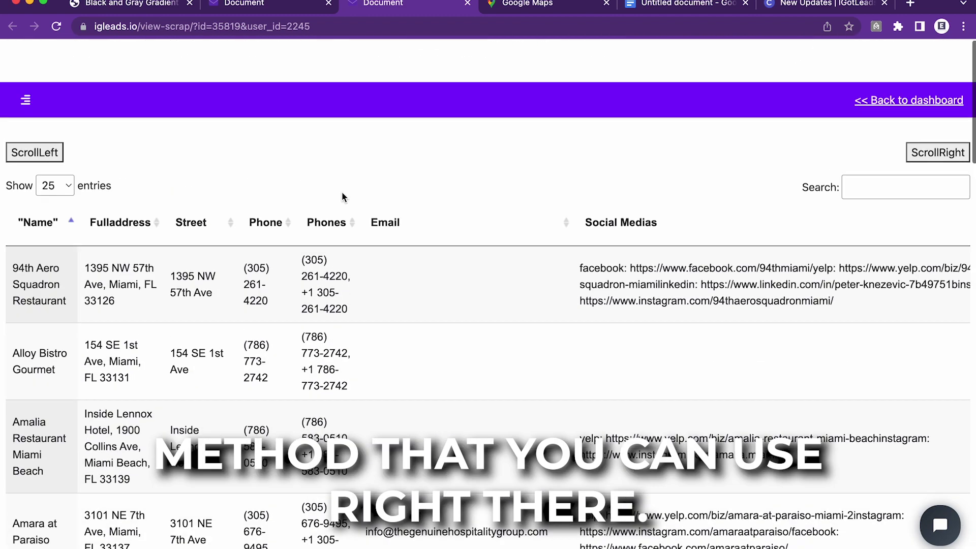
{"action": "left_click", "coordinate": [277, 9]}
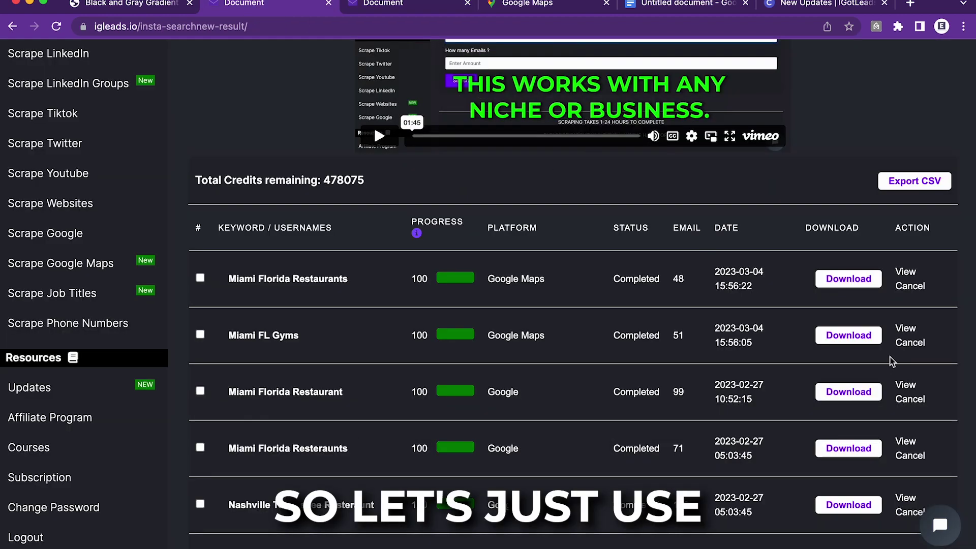
- Open the Miami FL Gyms leads and scroll through their addresses, phones, social links and review counts
{"action": "left_click", "coordinate": [903, 328]}
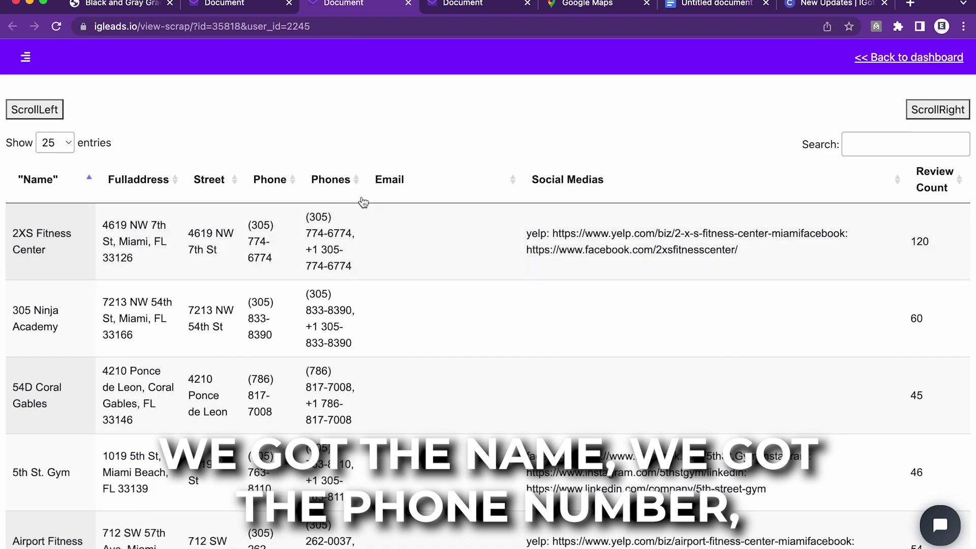
{"action": "scroll", "coordinate": [359, 200], "scroll_direction": "down", "scroll_amount": 8}
{"action": "scroll", "coordinate": [521, 201], "scroll_direction": "right", "scroll_amount": 2}
{"action": "scroll", "coordinate": [522, 201], "scroll_direction": "up", "scroll_amount": 8}
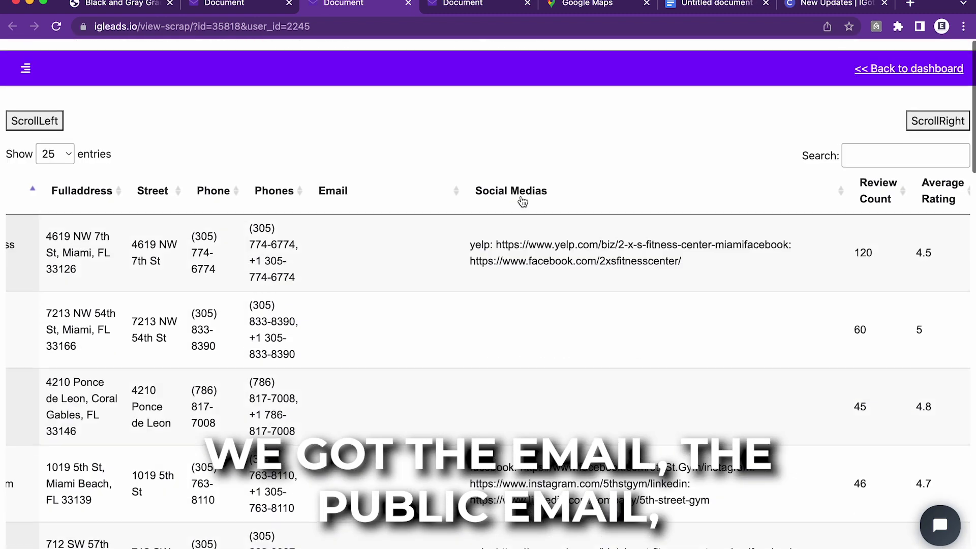
{"action": "scroll", "coordinate": [410, 283], "scroll_direction": "down", "scroll_amount": 4}
{"action": "scroll", "coordinate": [410, 283], "scroll_direction": "up", "scroll_amount": 8}
{"action": "scroll", "coordinate": [556, 293], "scroll_direction": "down", "scroll_amount": 1}
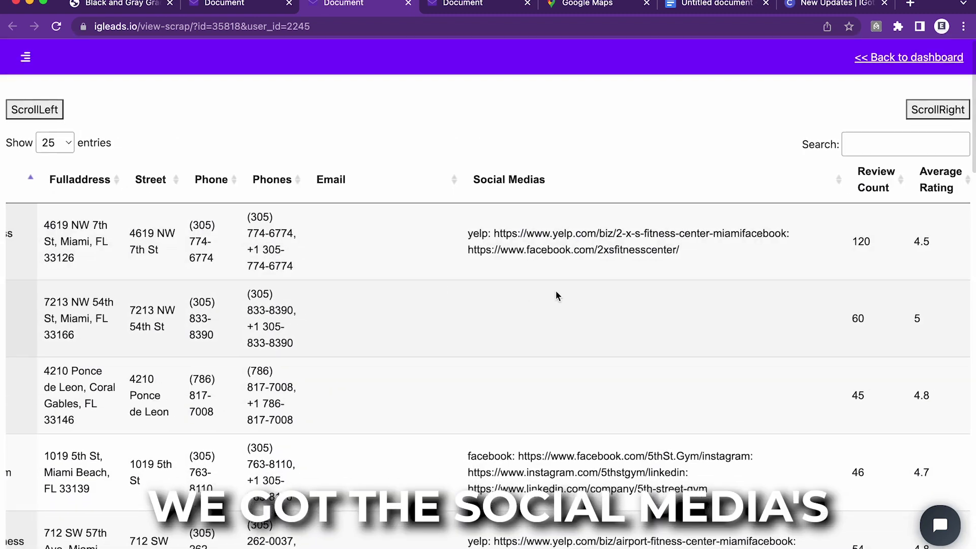
{"action": "scroll", "coordinate": [780, 284], "scroll_direction": "down", "scroll_amount": 8}
{"action": "scroll", "coordinate": [779, 279], "scroll_direction": "down", "scroll_amount": 5}
{"action": "scroll", "coordinate": [779, 279], "scroll_direction": "up", "scroll_amount": 5}
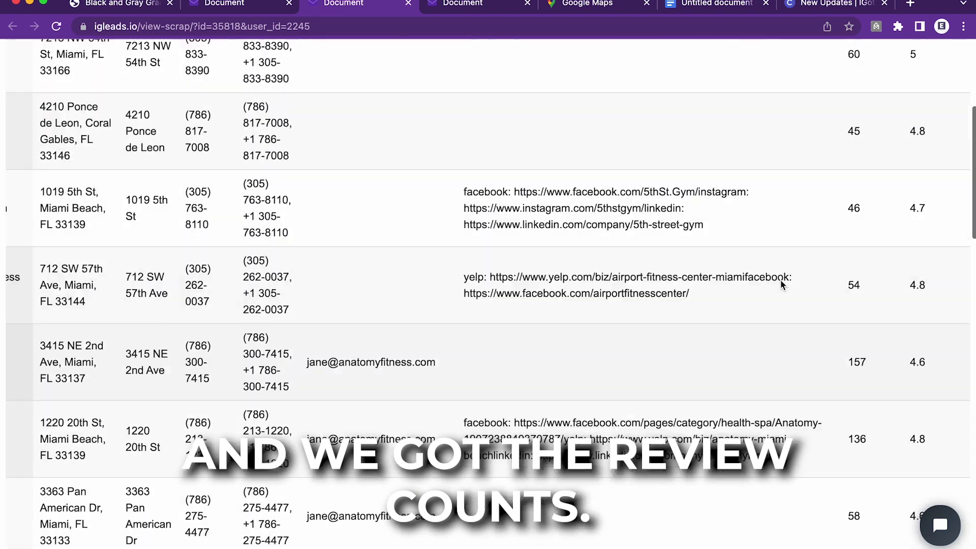
{"action": "scroll", "coordinate": [468, 334], "scroll_direction": "left", "scroll_amount": 2}
{"action": "scroll", "coordinate": [468, 333], "scroll_direction": "up", "scroll_amount": 1}
{"action": "scroll", "coordinate": [468, 339], "scroll_direction": "up", "scroll_amount": 4}
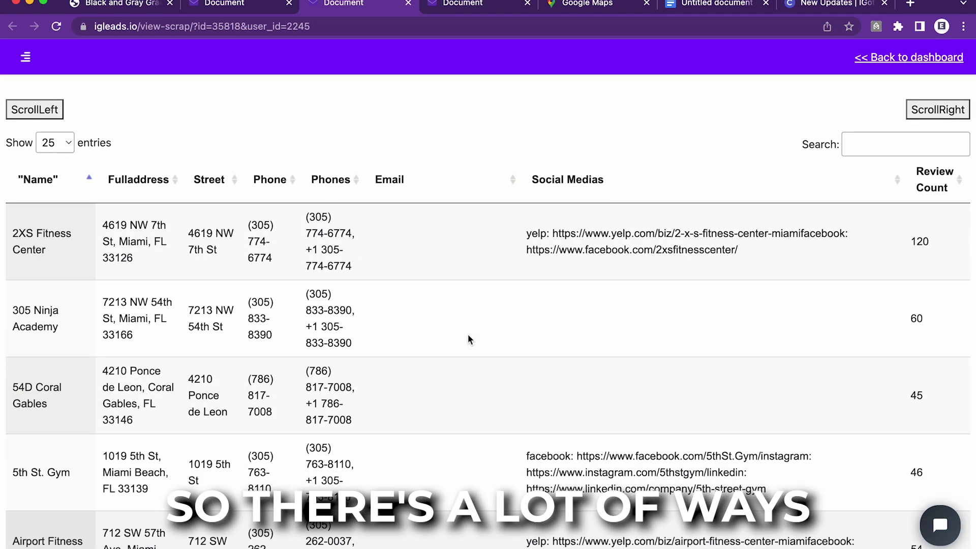
- Open the Instagram Scraping course from the dashboard's Courses section, then return to the Miami FL Gyms table
{"action": "left_click", "coordinate": [224, 3]}
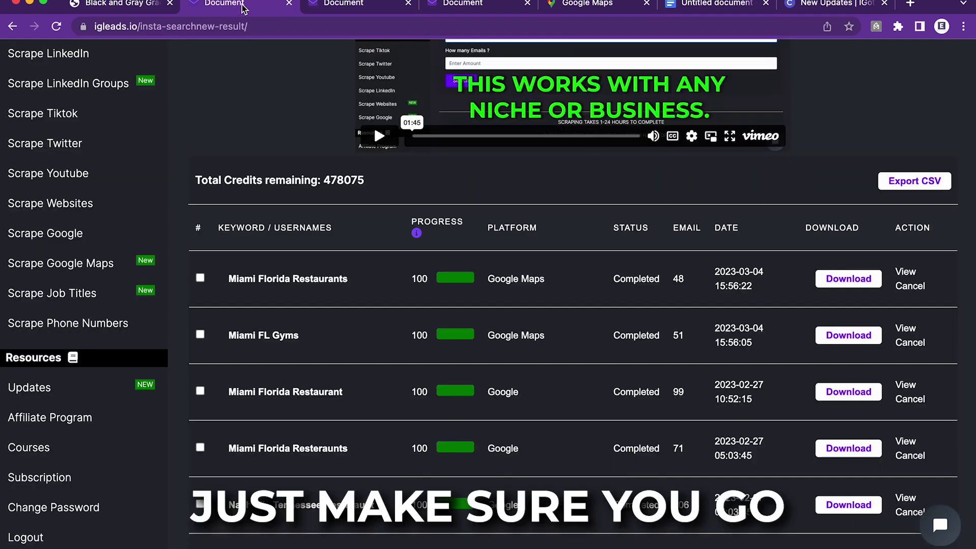
{"action": "left_click", "coordinate": [60, 460]}
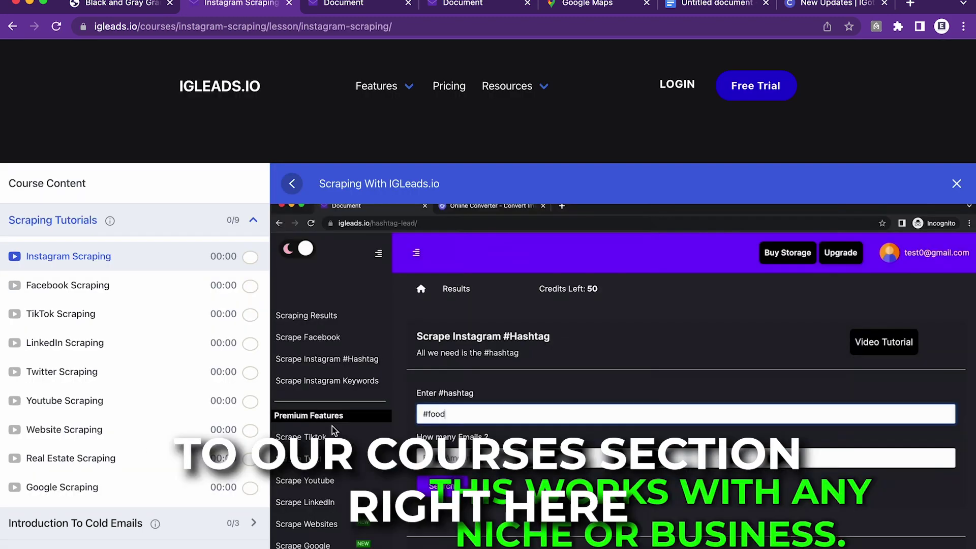
{"action": "scroll", "coordinate": [332, 426], "scroll_direction": "down", "scroll_amount": 4}
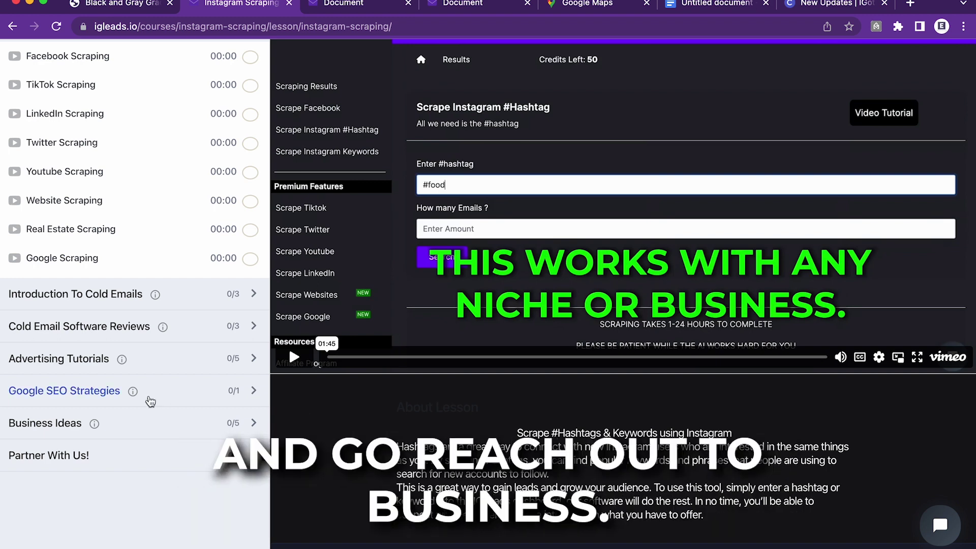
{"action": "left_click", "coordinate": [351, 3]}
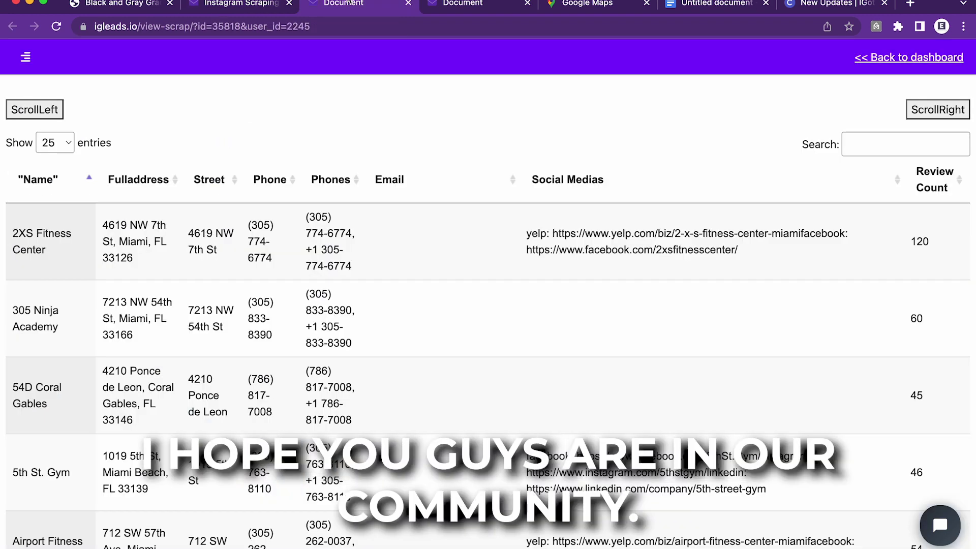